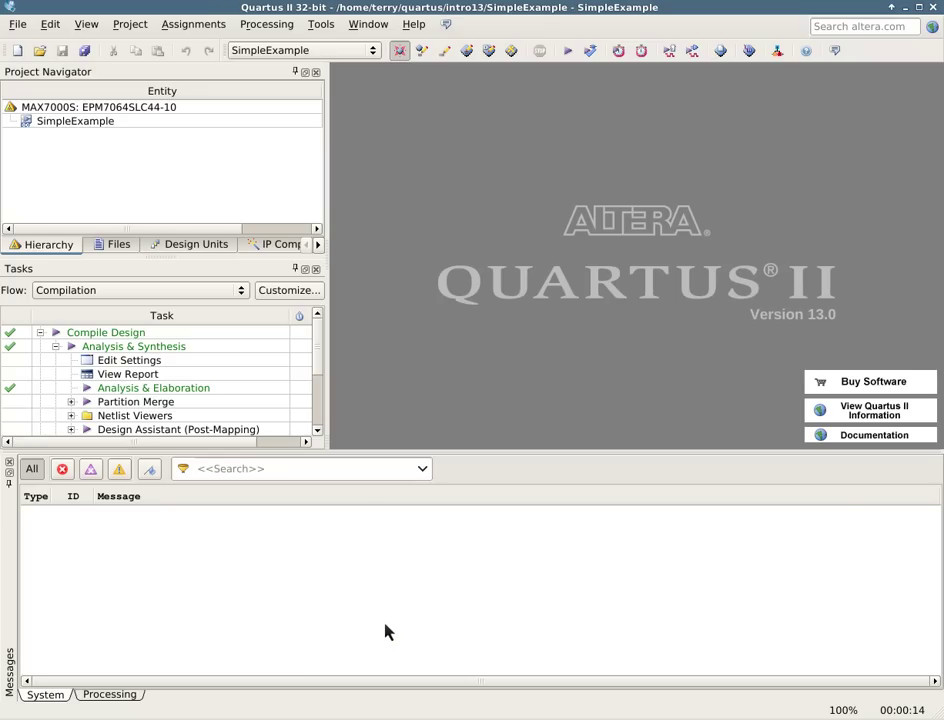
Open the SimpleExample schematic and start a new University Program VWF file.
{"action": "double_click", "coordinate": [85, 123]}
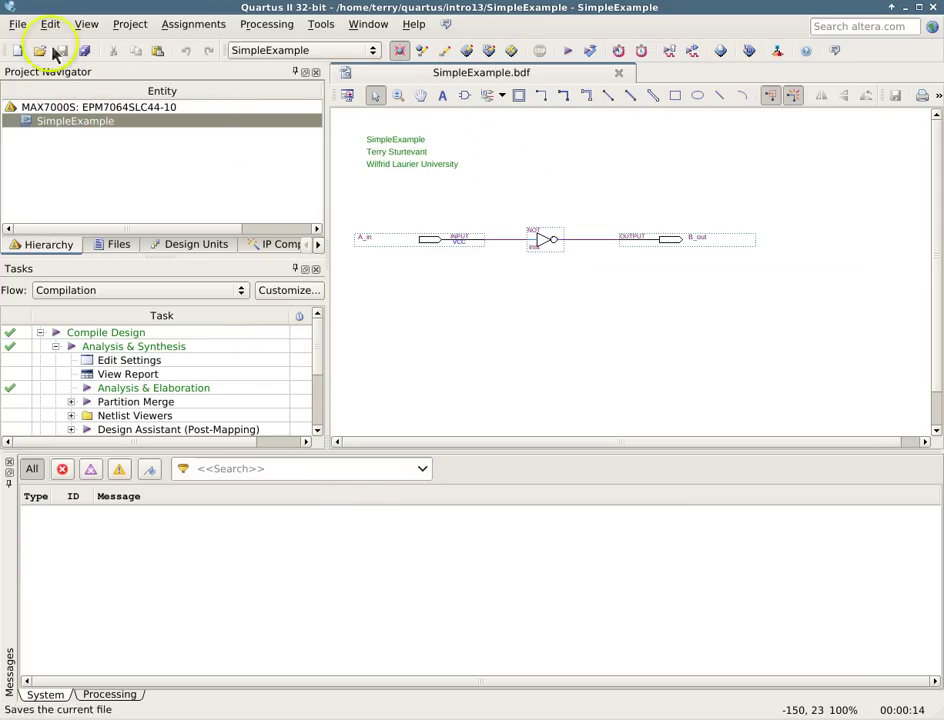
{"action": "left_click", "coordinate": [19, 27]}
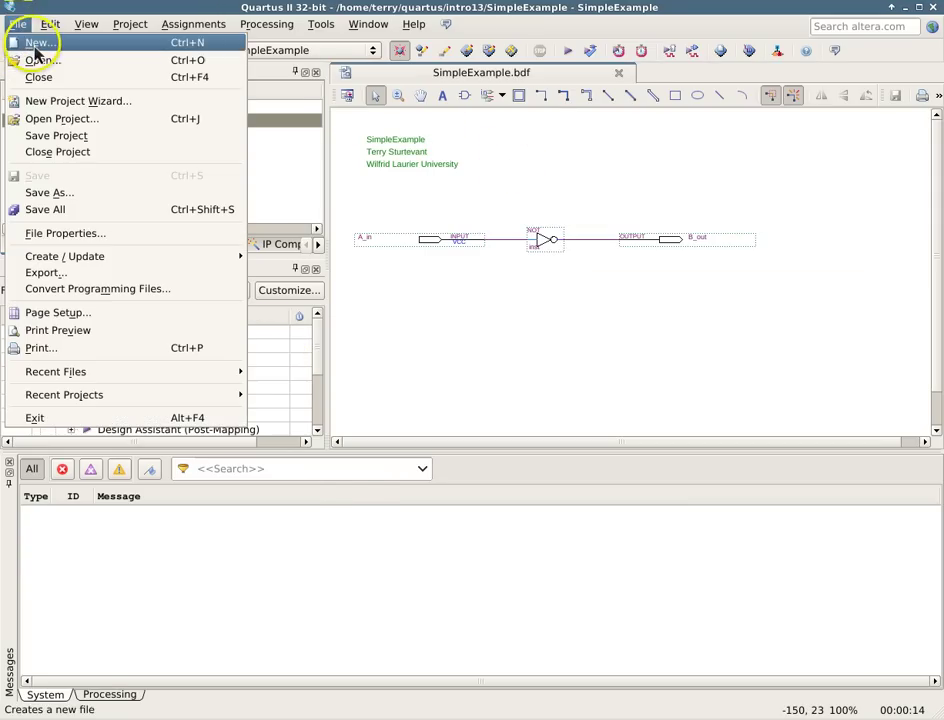
{"action": "left_click", "coordinate": [37, 40]}
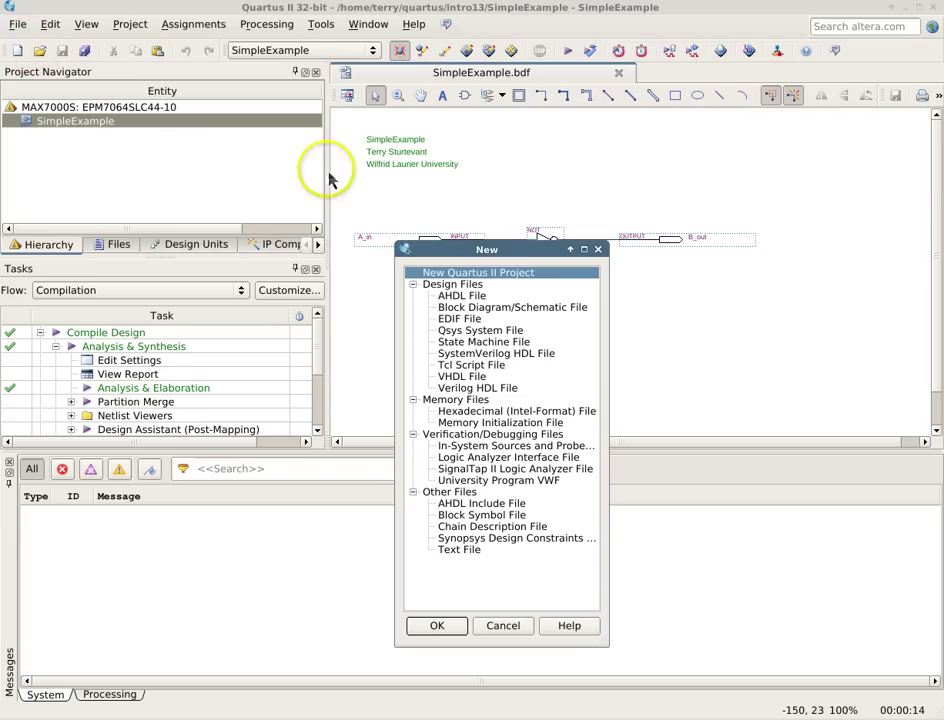
{"action": "left_click", "coordinate": [508, 480]}
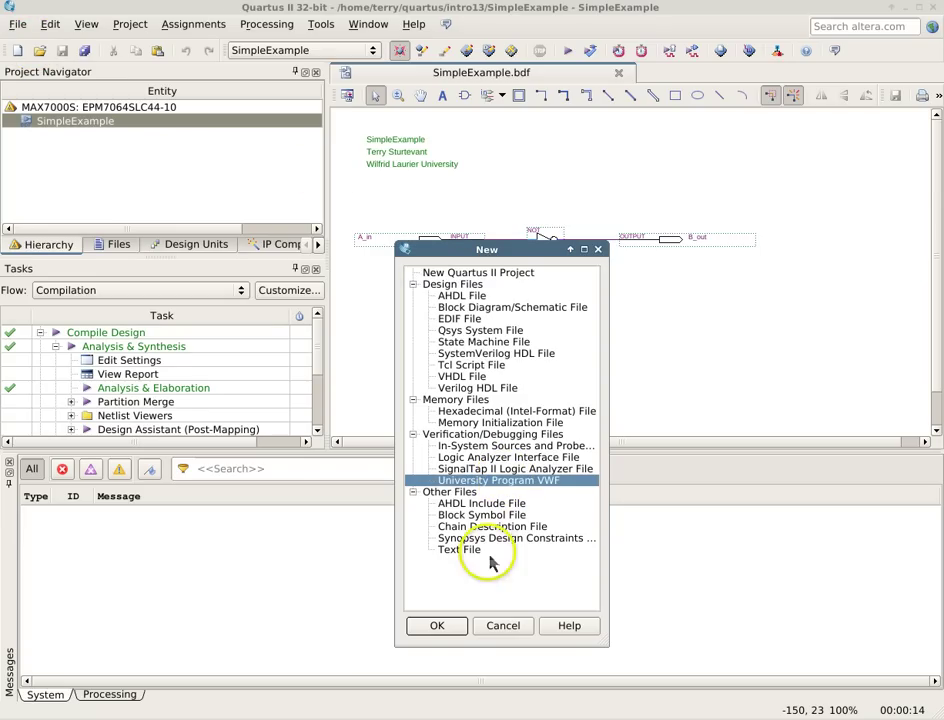
Create the VWF file and insert the A_in and B_out pins found through Node Finder.
{"action": "left_click", "coordinate": [437, 627]}
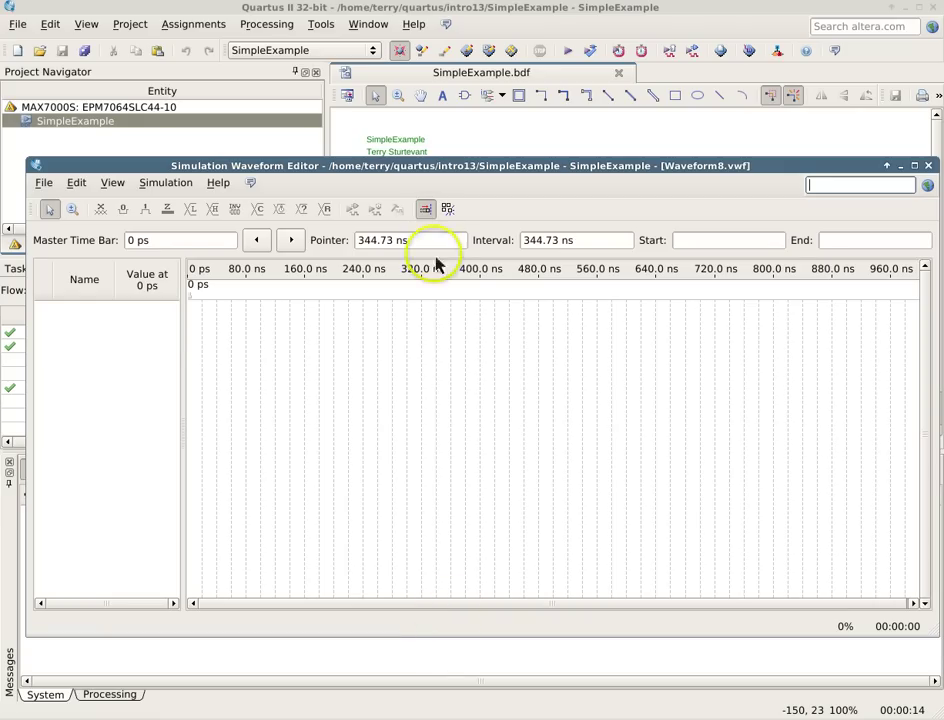
{"action": "left_click_drag", "start_coordinate": [432, 172], "coordinate": [418, 156]}
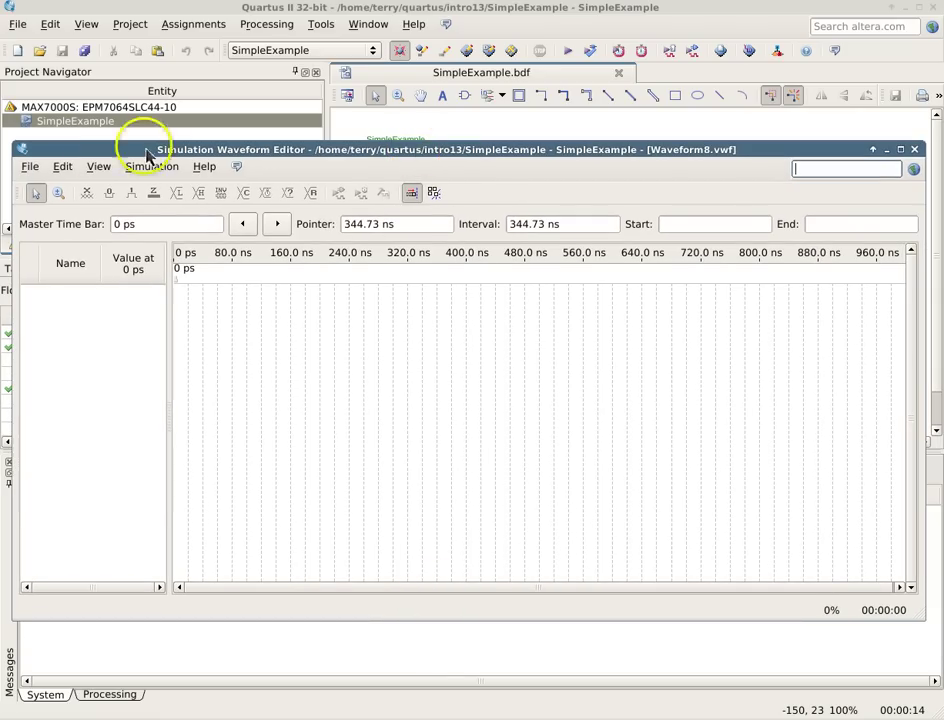
{"action": "left_click", "coordinate": [63, 168]}
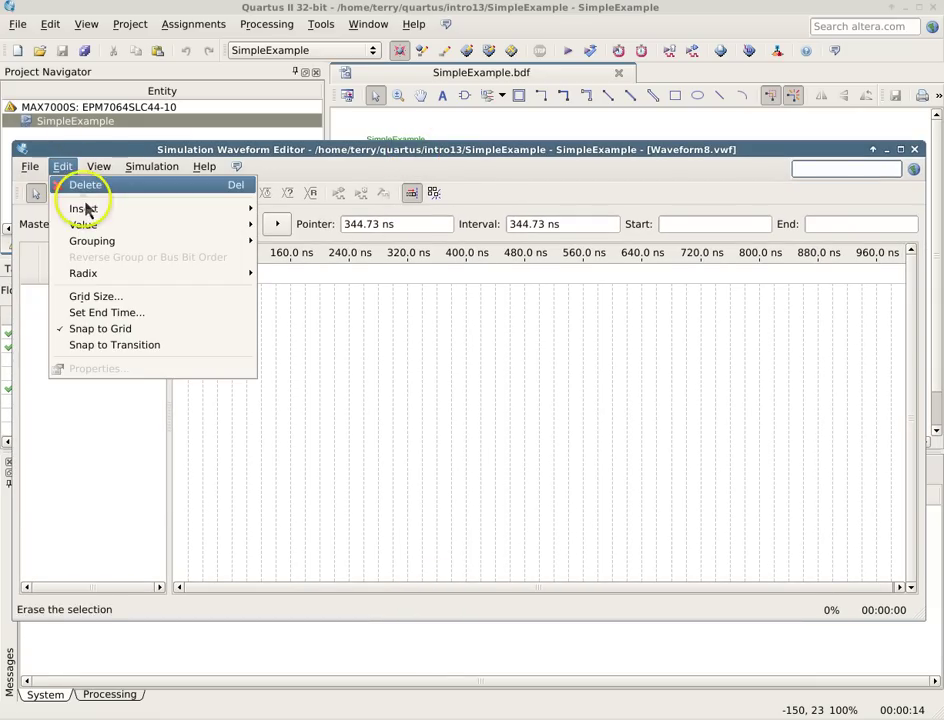
{"action": "mouse_move", "coordinate": [101, 212]}
{"action": "left_click", "coordinate": [290, 211]}
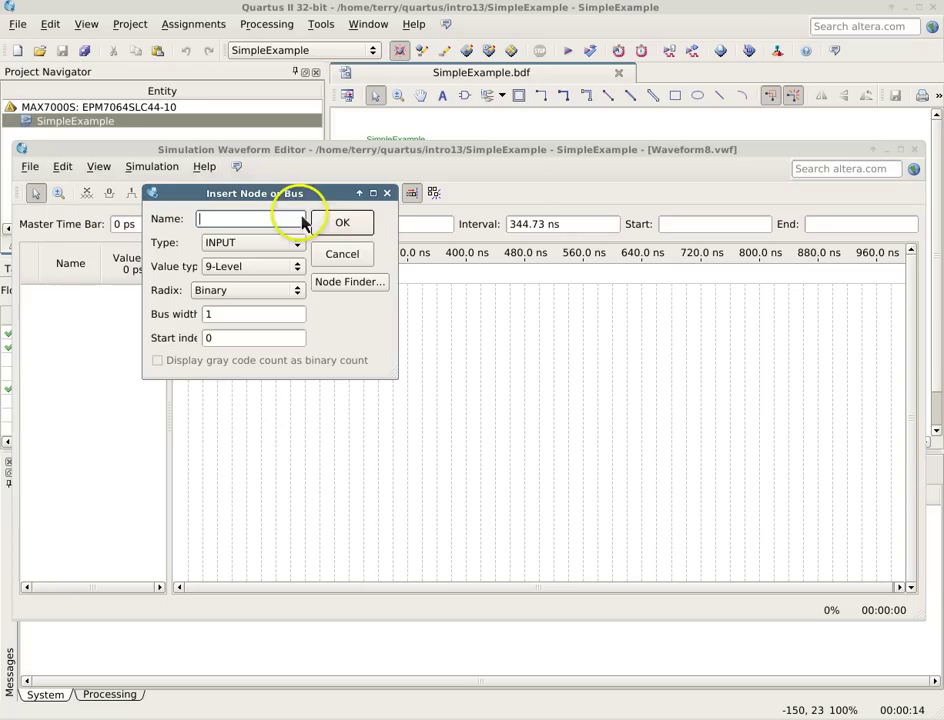
{"action": "left_click", "coordinate": [342, 283]}
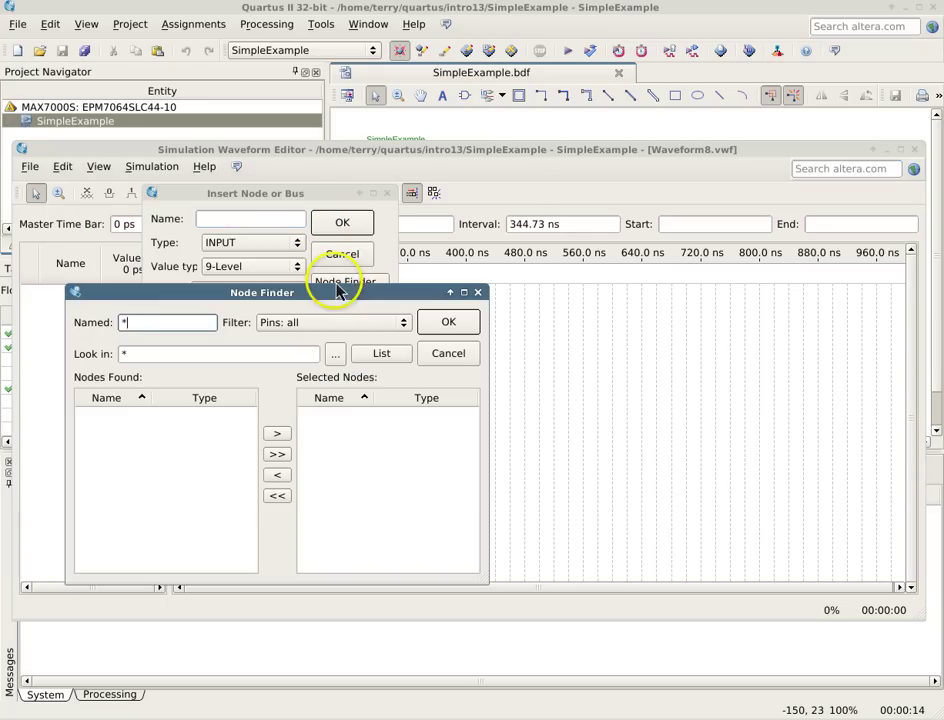
{"action": "left_click", "coordinate": [380, 358]}
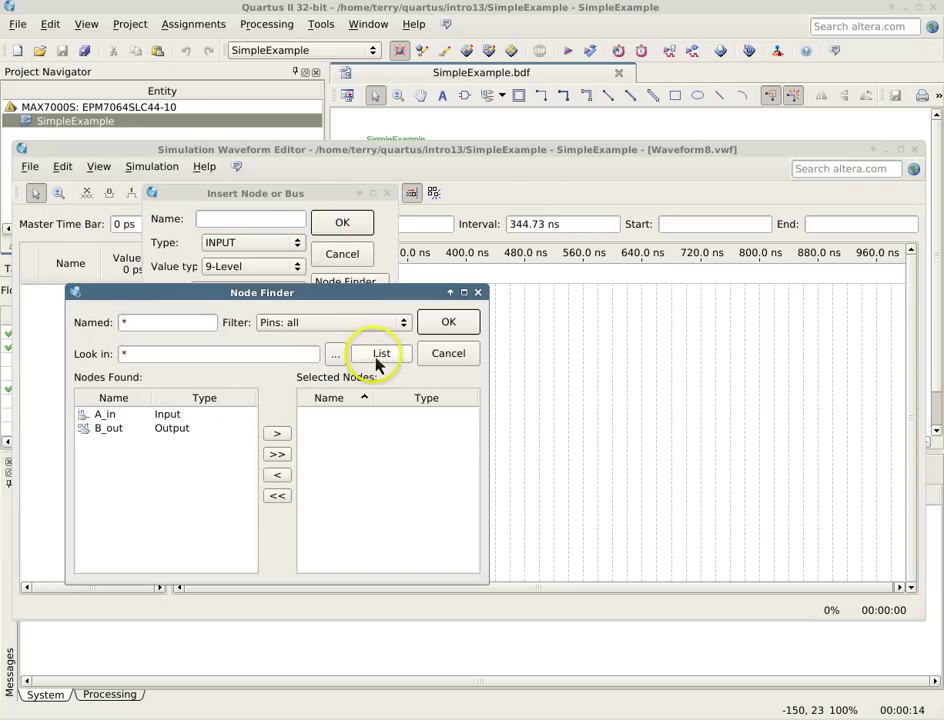
{"action": "left_click", "coordinate": [278, 456]}
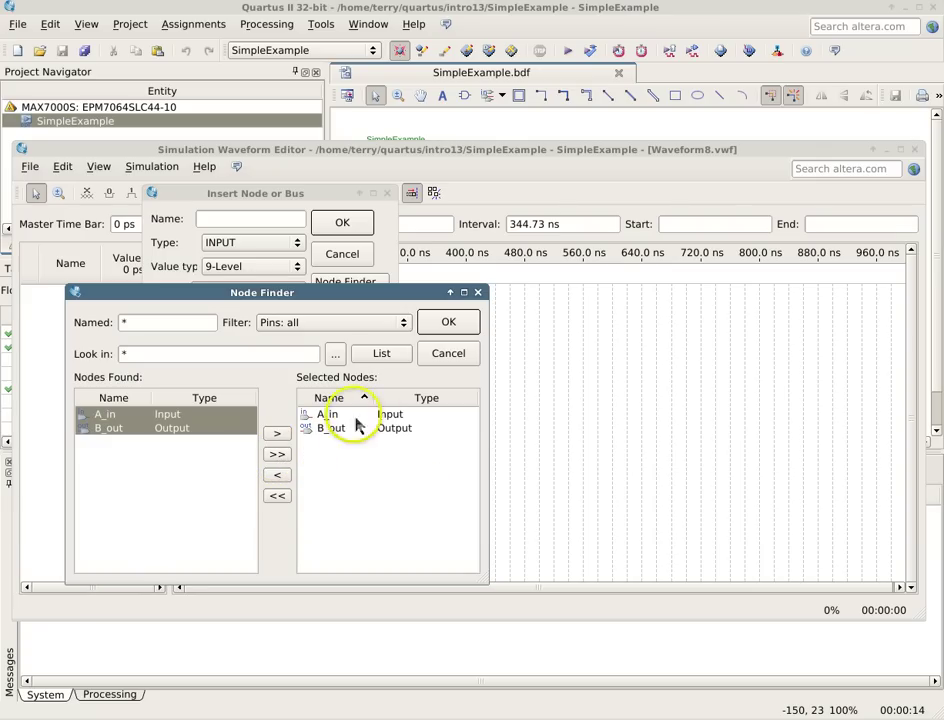
{"action": "left_click", "coordinate": [449, 327]}
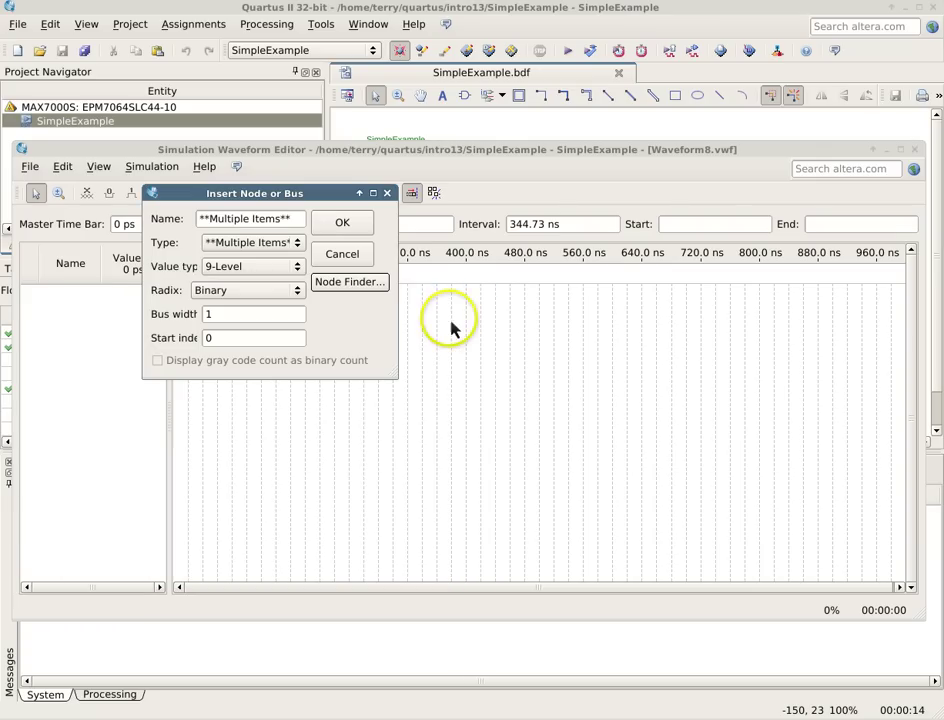
{"action": "left_click", "coordinate": [347, 226]}
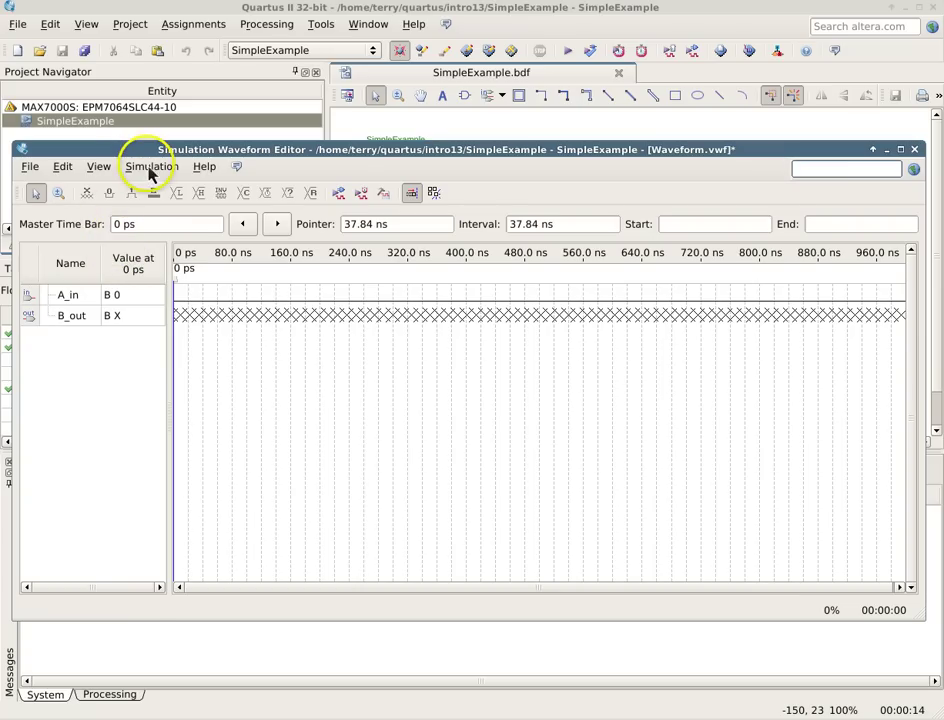
{"action": "left_click", "coordinate": [148, 170]}
{"action": "left_click", "coordinate": [166, 186]}
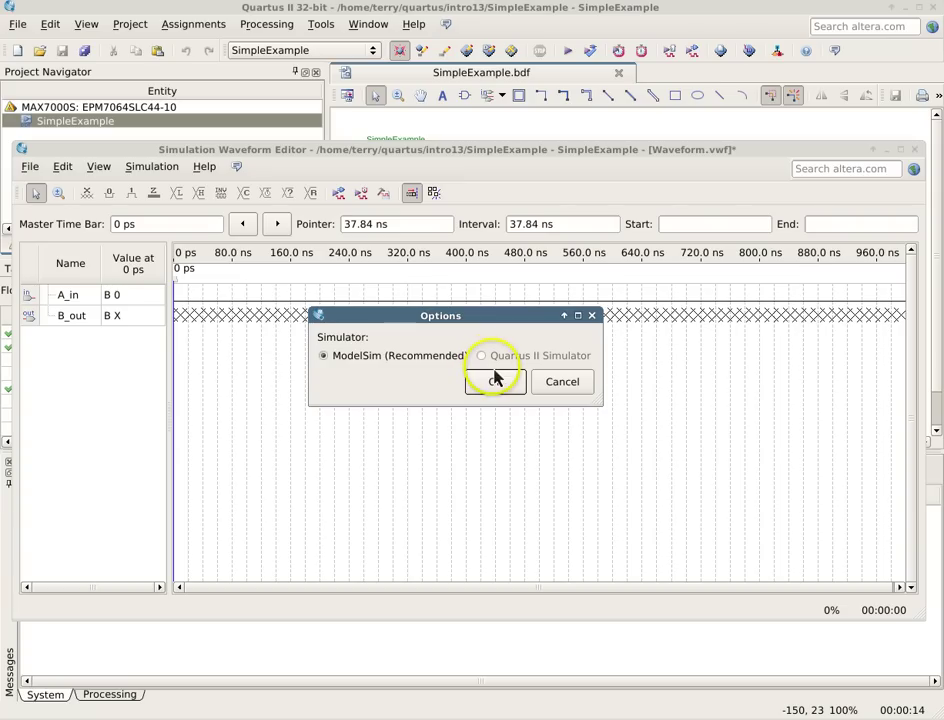
{"action": "left_click", "coordinate": [561, 386]}
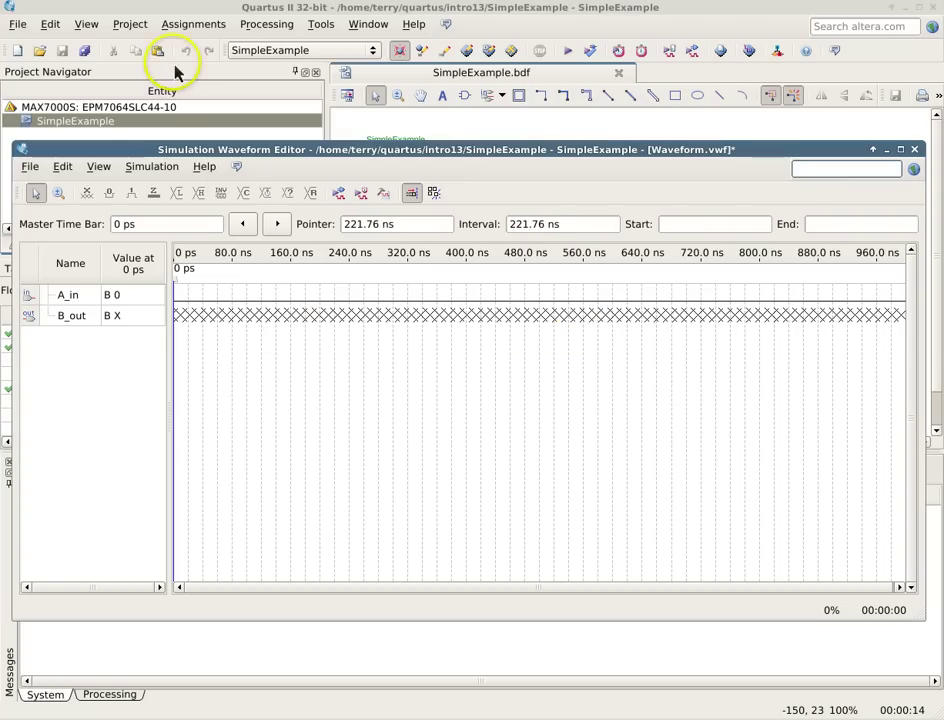
Set the project's target device to Cyclone II EP2C5Q208C7.
{"action": "left_click", "coordinate": [179, 16]}
{"action": "left_click", "coordinate": [110, 108]}
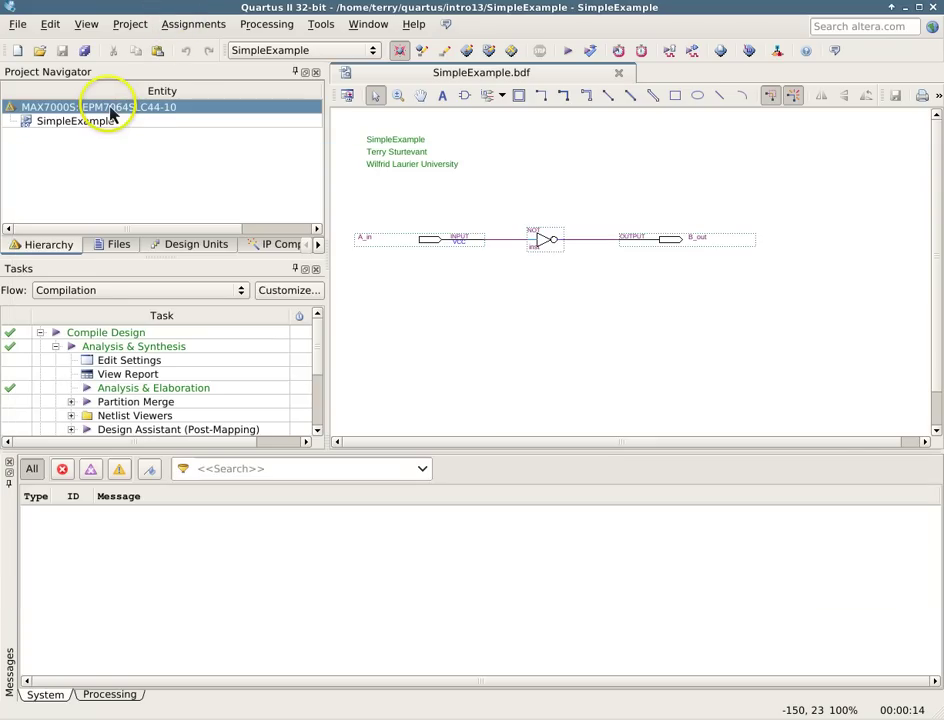
{"action": "left_click", "coordinate": [196, 25]}
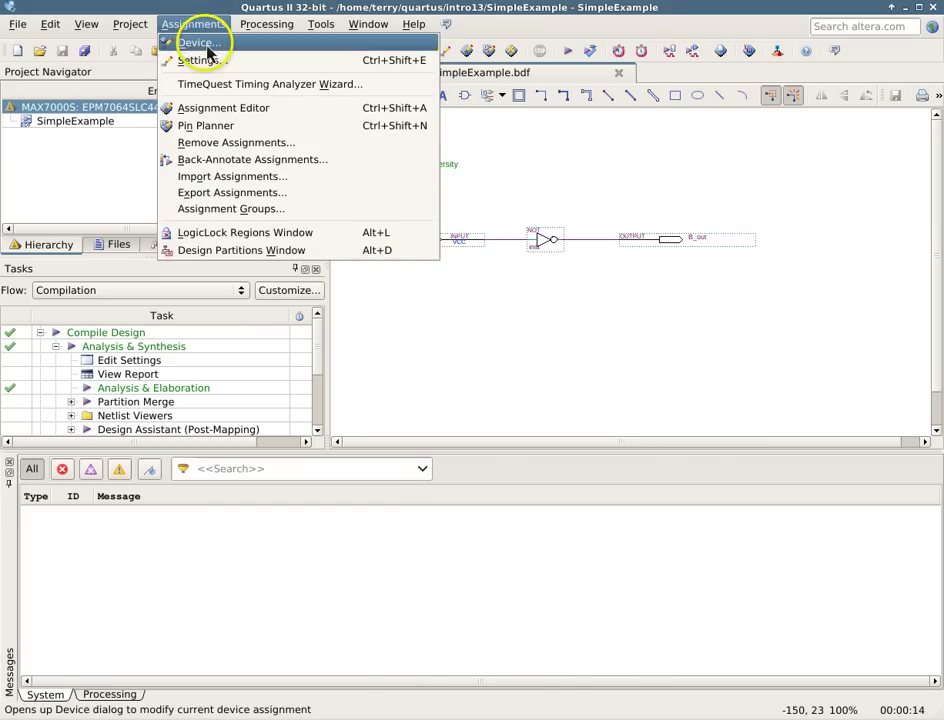
{"action": "left_click", "coordinate": [205, 41]}
{"action": "left_click", "coordinate": [627, 377]}
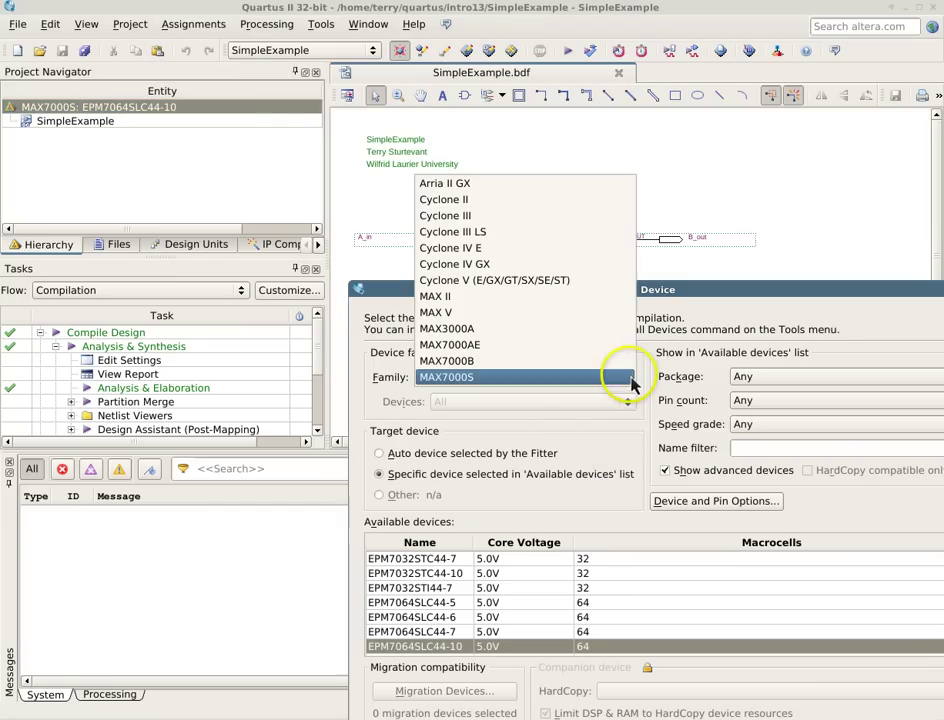
{"action": "left_click", "coordinate": [580, 201]}
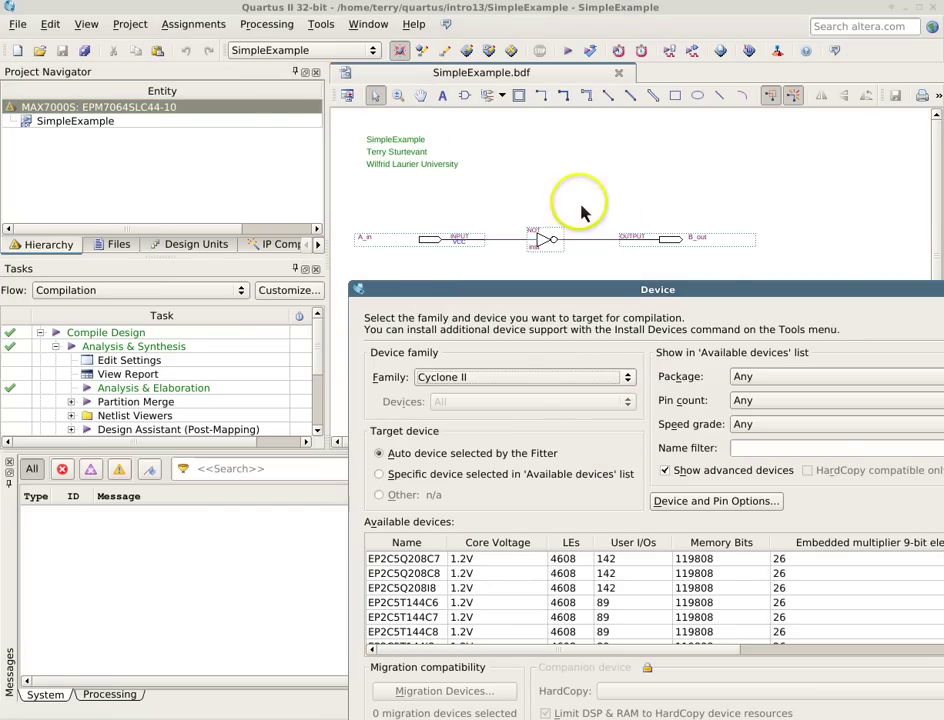
{"action": "left_click", "coordinate": [470, 558]}
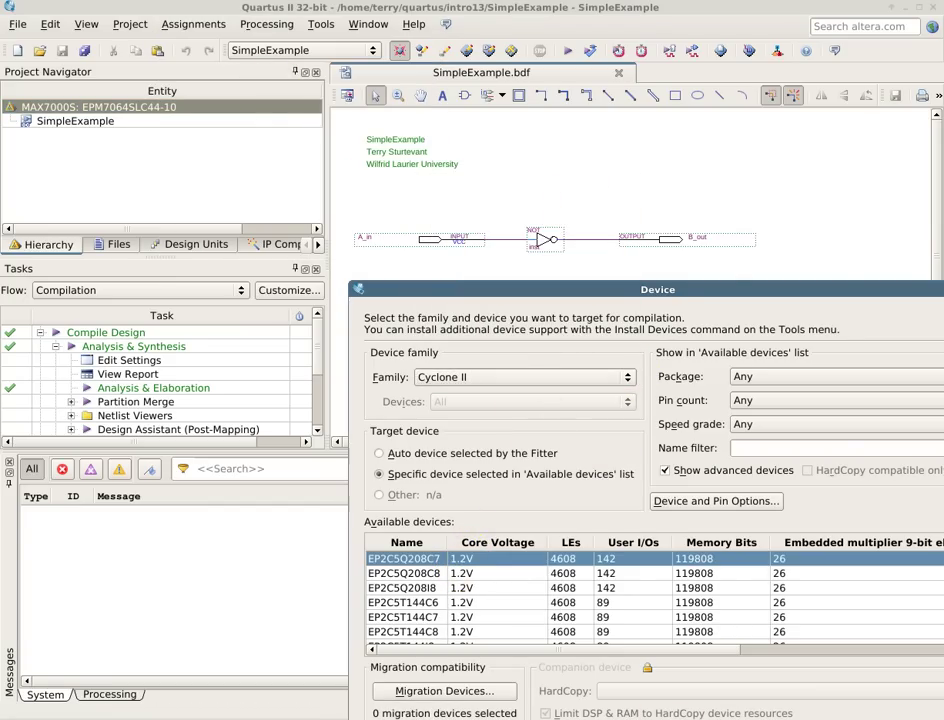
{"action": "key", "text": "Return"}
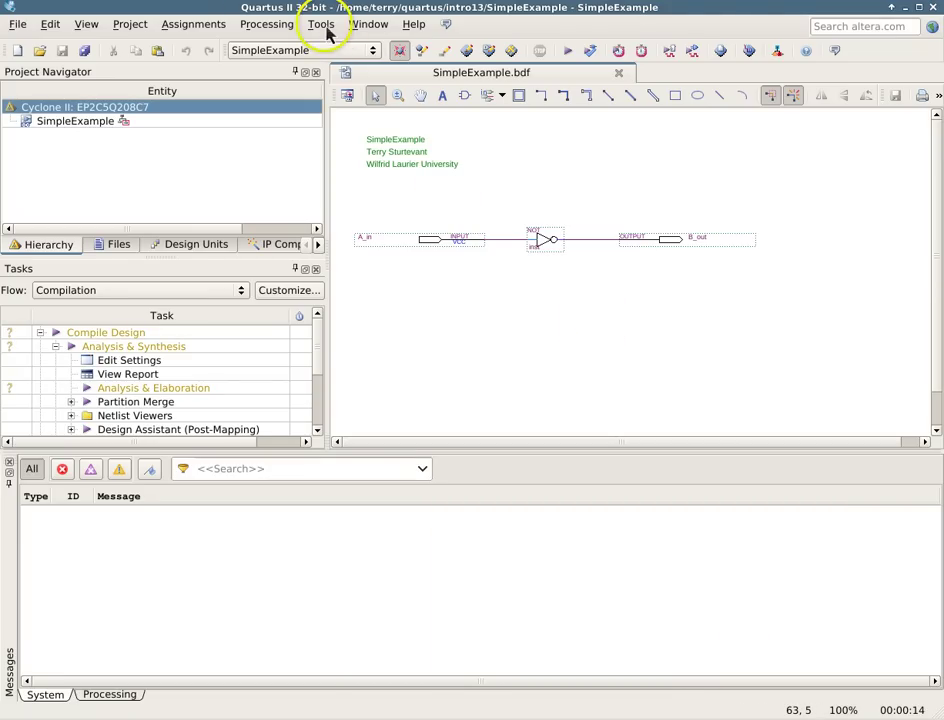
{"action": "left_click", "coordinate": [268, 24]}
Start full compilation, saving the waveform as Waveform.vwf when prompted.
{"action": "left_click", "coordinate": [290, 65]}
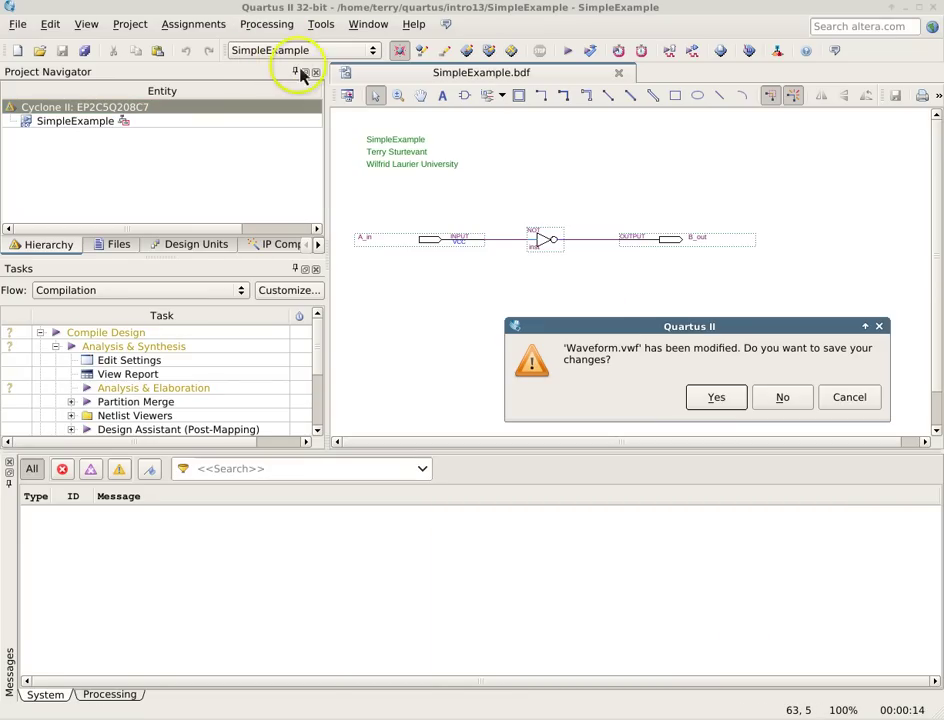
{"action": "left_click", "coordinate": [716, 400]}
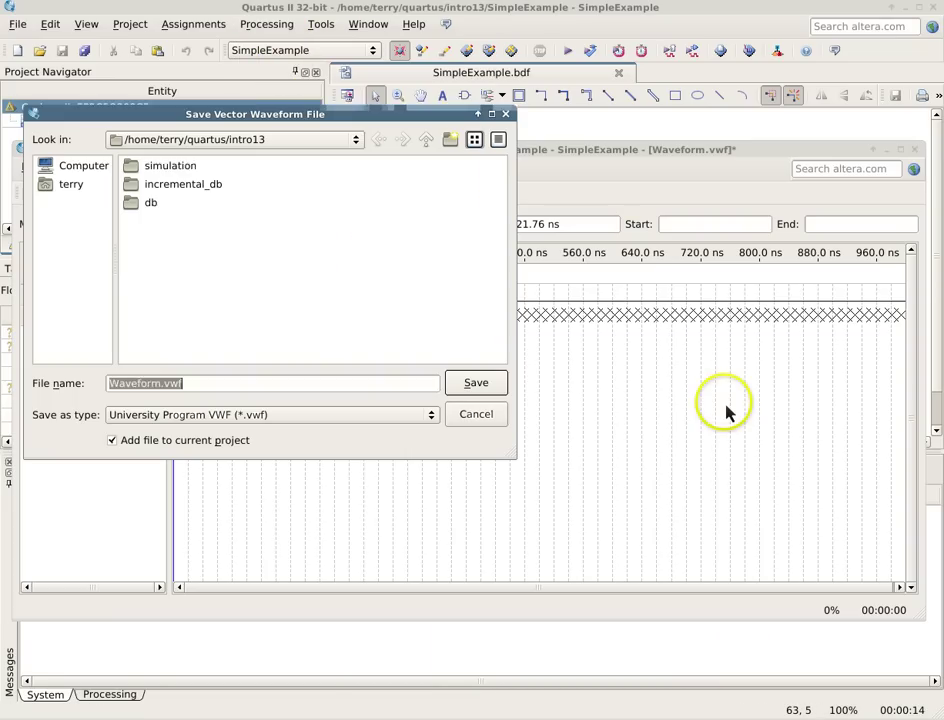
{"action": "left_click", "coordinate": [480, 388]}
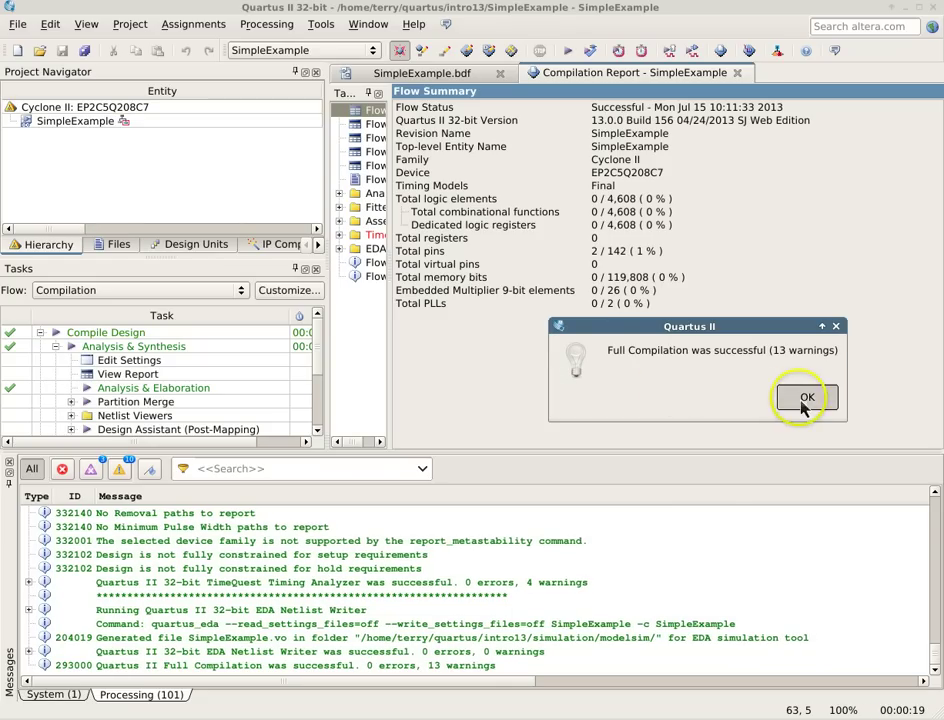
Switch the waveform simulator from ModelSim to the Quartus II Simulator.
{"action": "left_click", "coordinate": [806, 398]}
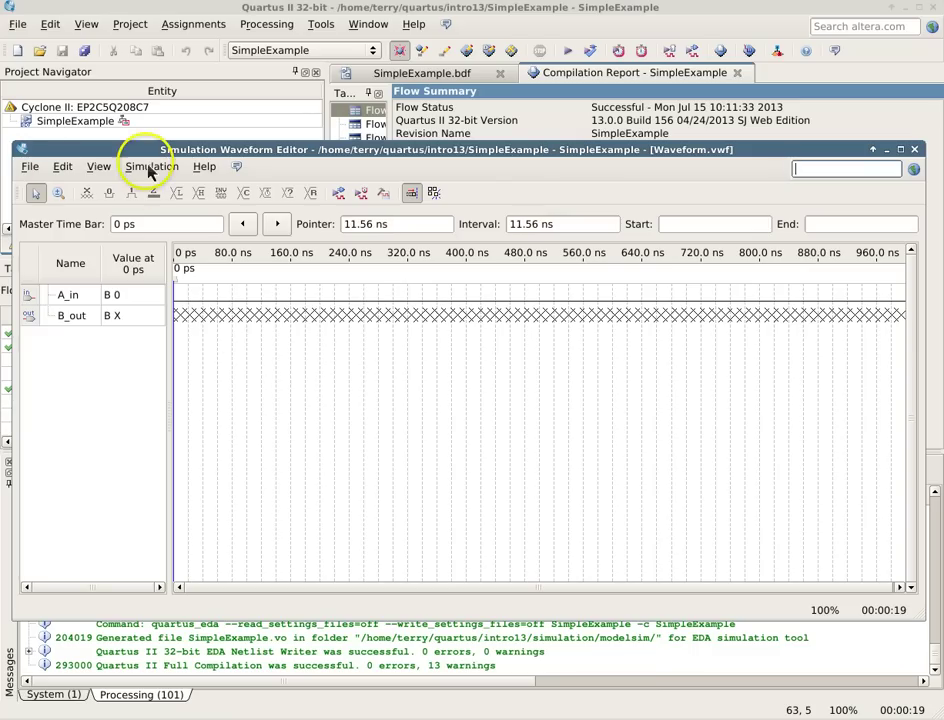
{"action": "left_click", "coordinate": [148, 168]}
{"action": "left_click", "coordinate": [150, 184]}
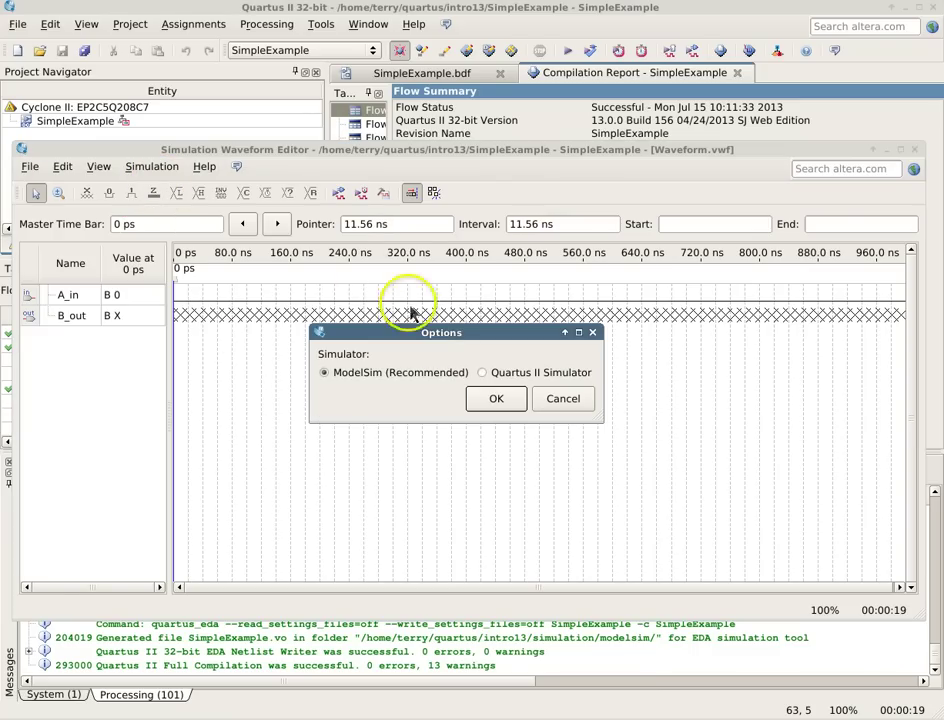
{"action": "left_click", "coordinate": [494, 401]}
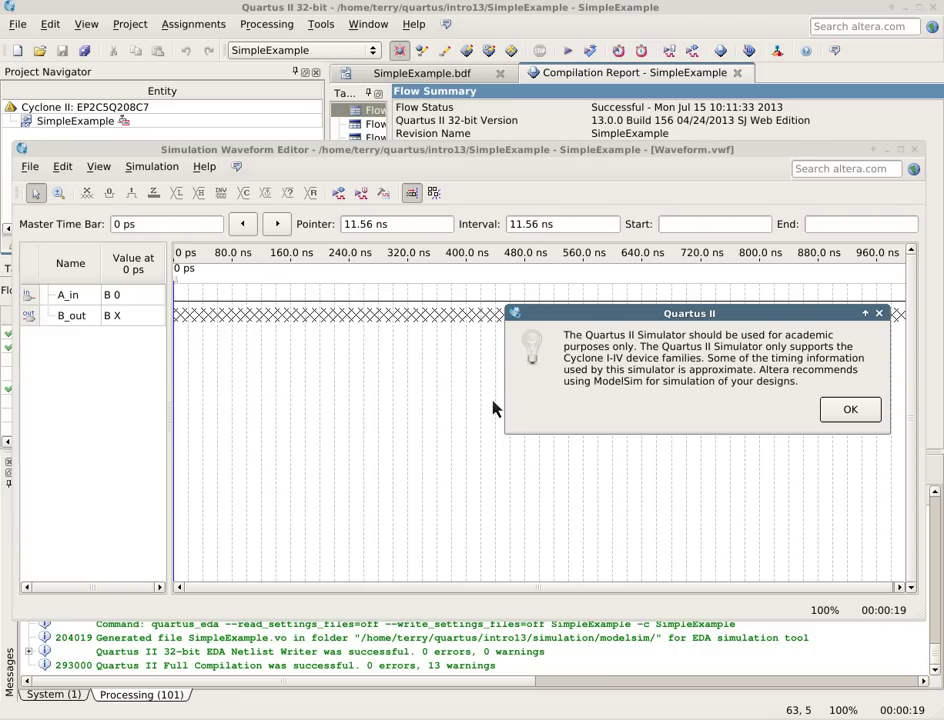
Give A_in a binary count toggling every 10 ns and launch functional simulation.
{"action": "left_click", "coordinate": [849, 411]}
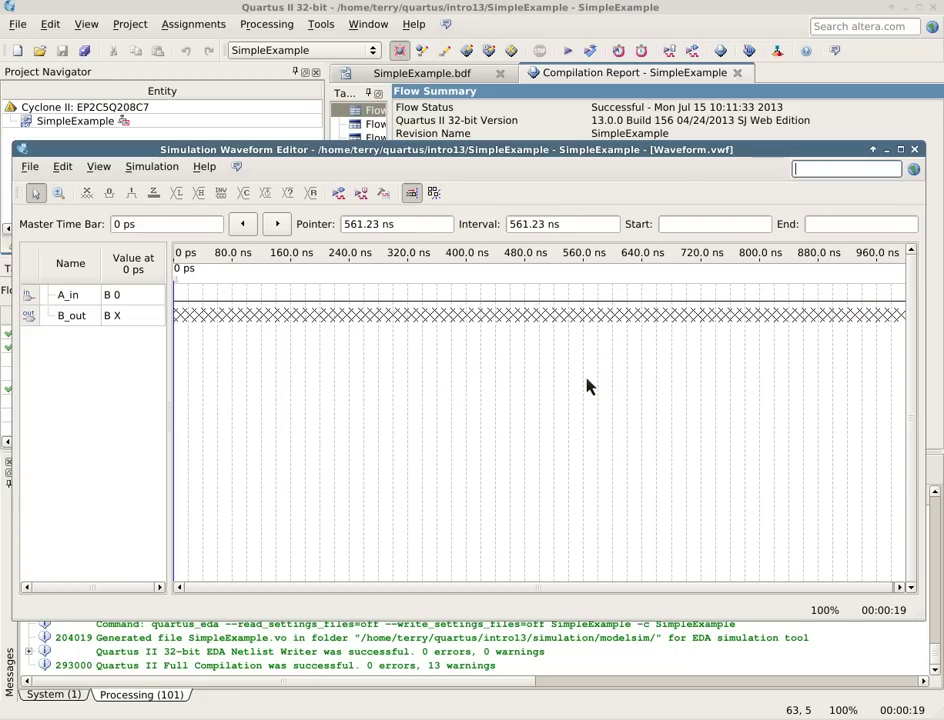
{"action": "left_click", "coordinate": [70, 295]}
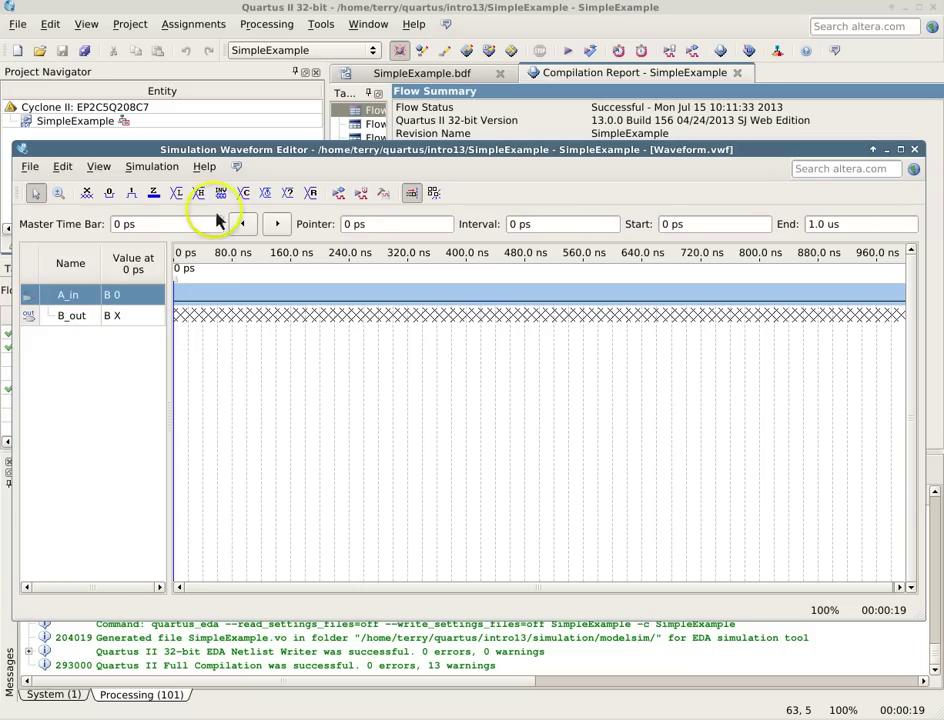
{"action": "left_click", "coordinate": [245, 194]}
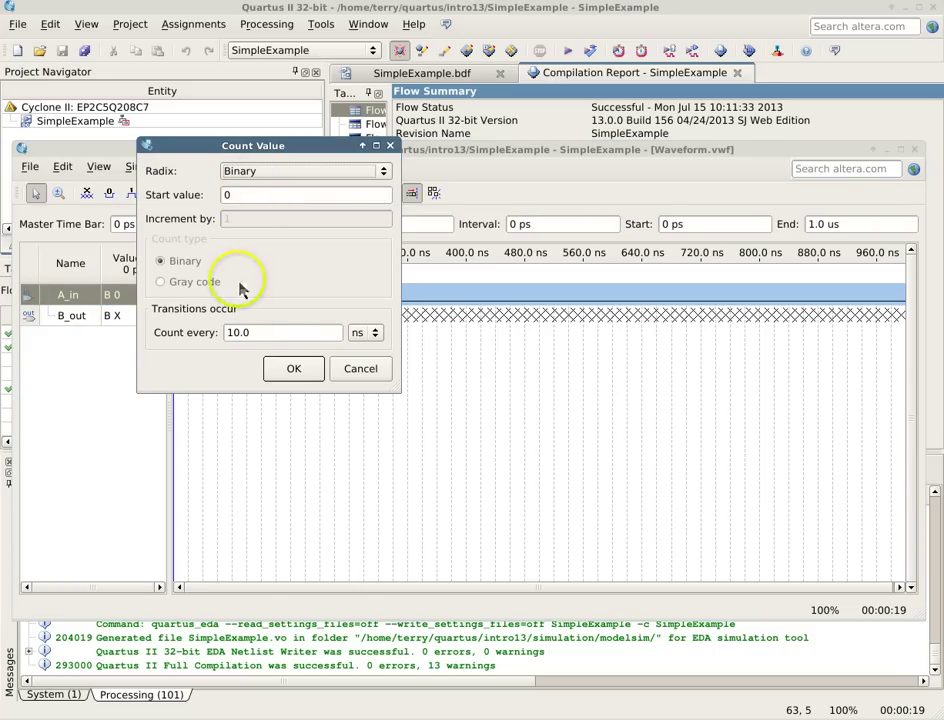
{"action": "left_click", "coordinate": [293, 372]}
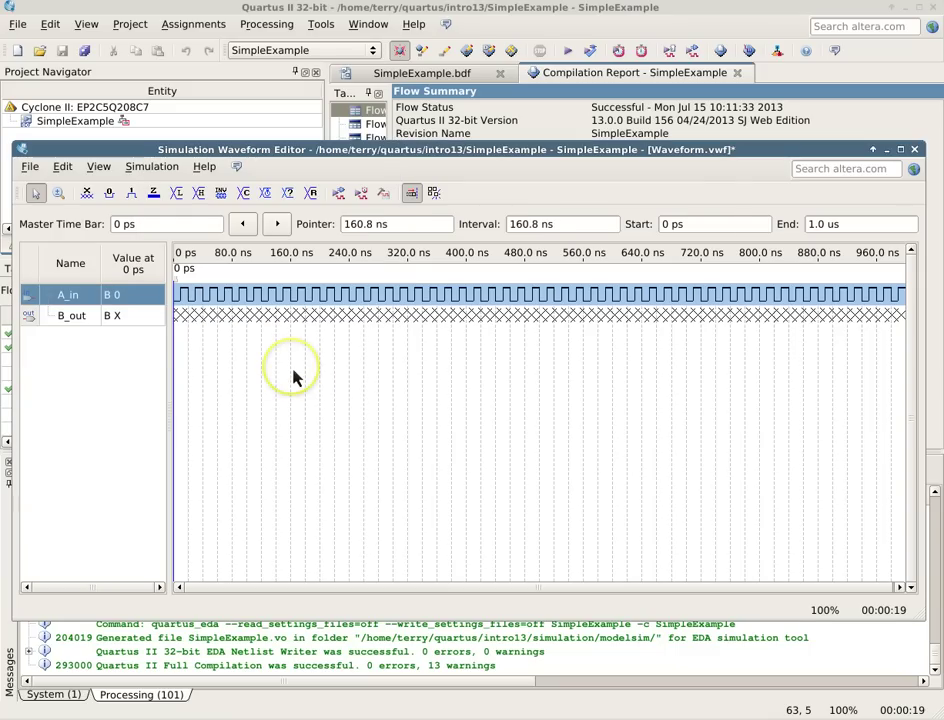
{"action": "left_click", "coordinate": [152, 168]}
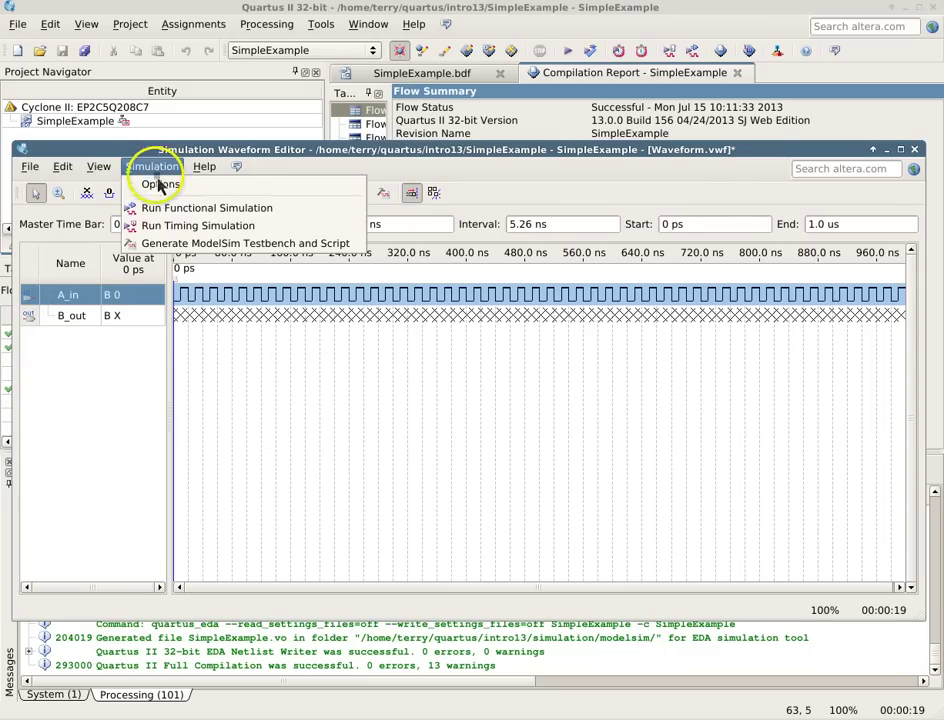
{"action": "left_click", "coordinate": [175, 208]}
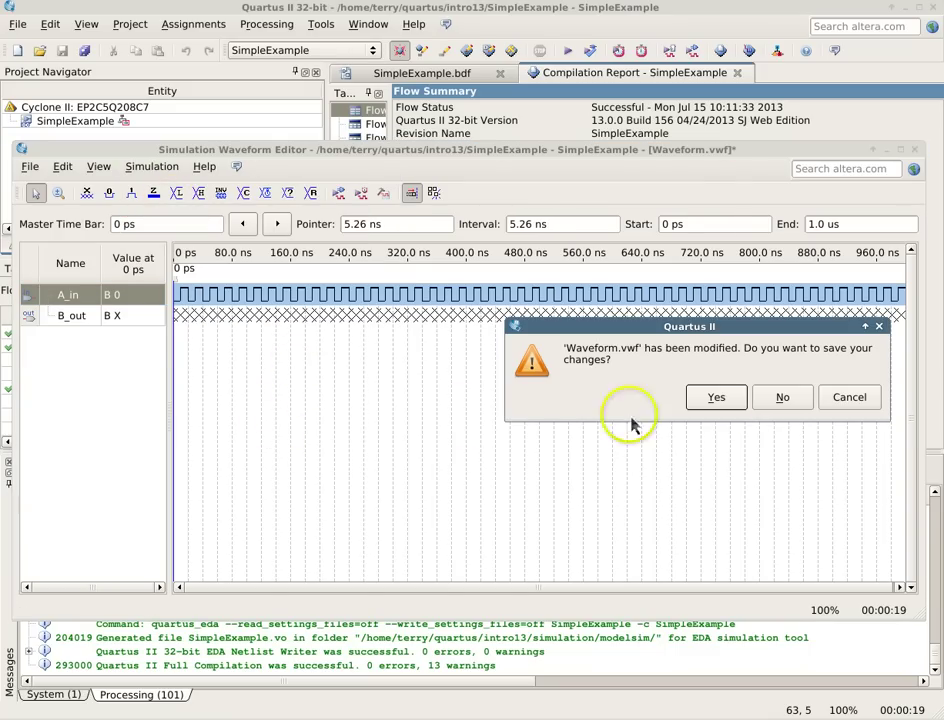
Save Waveform.vwf and let the functional simulation run to completion.
{"action": "left_click", "coordinate": [727, 405]}
{"action": "left_click", "coordinate": [723, 405]}
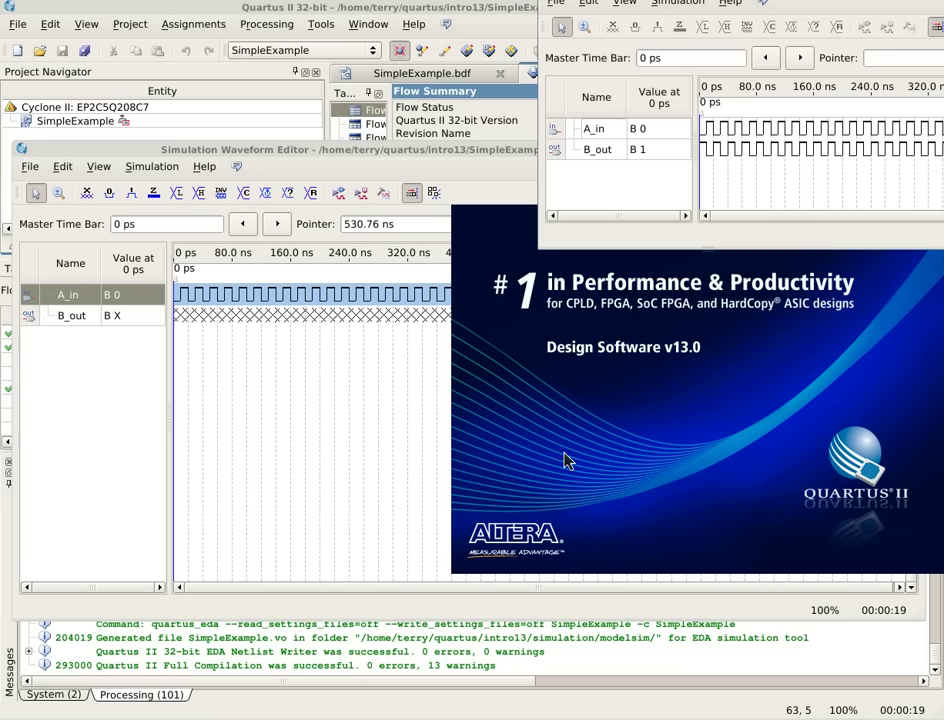
{"action": "left_click", "coordinate": [723, 33]}
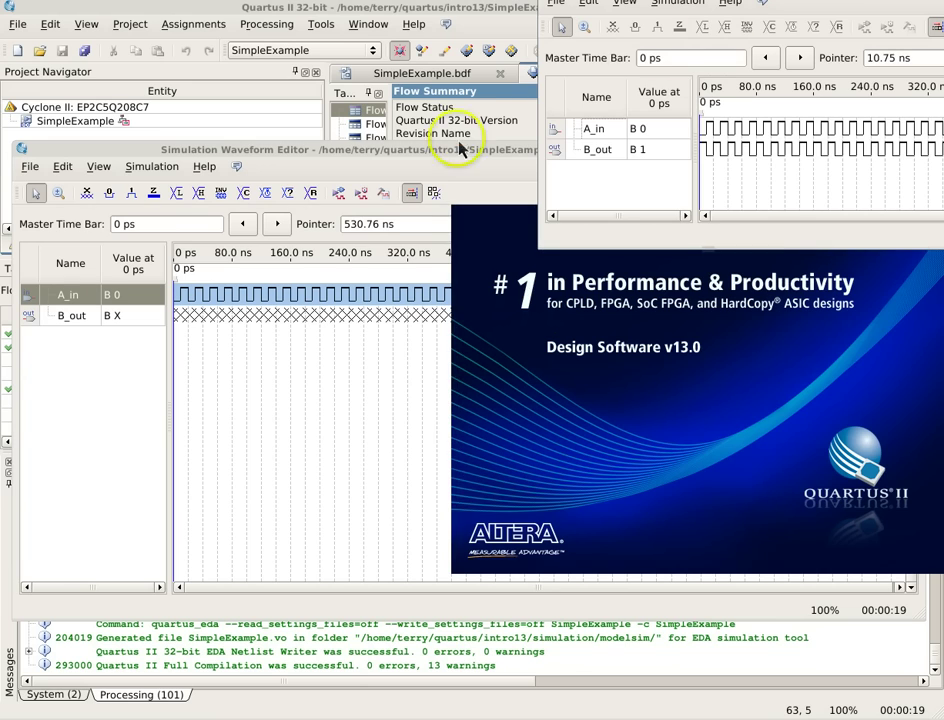
Zoom the functional results to 0–480 ns, then return to the waveform editor.
{"action": "left_click_drag", "start_coordinate": [460, 148], "coordinate": [199, 242]}
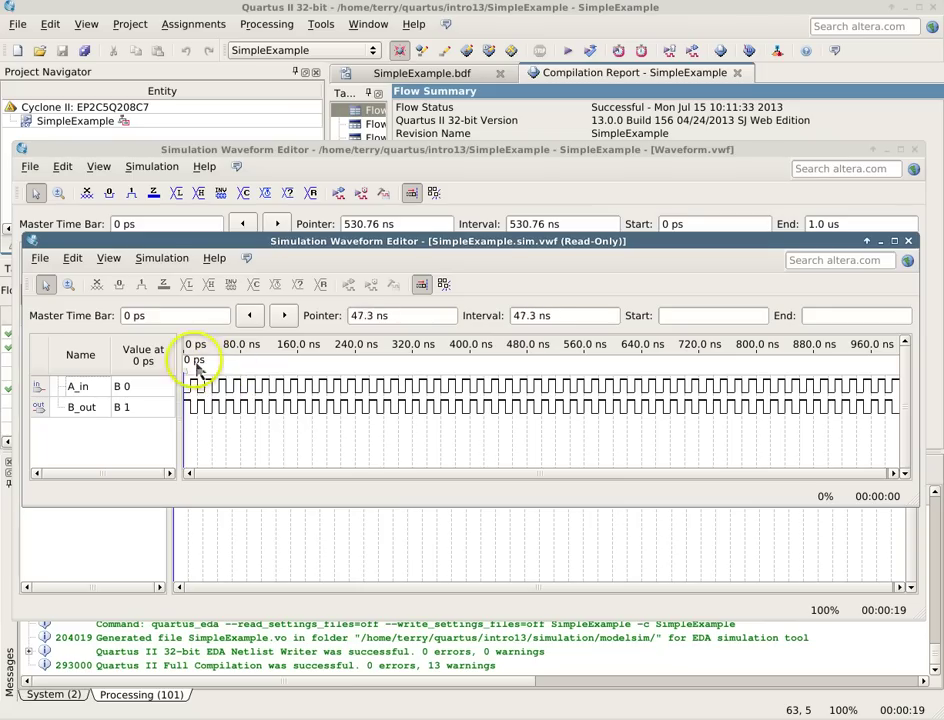
{"action": "left_click", "coordinate": [108, 258]}
{"action": "left_click", "coordinate": [120, 293]}
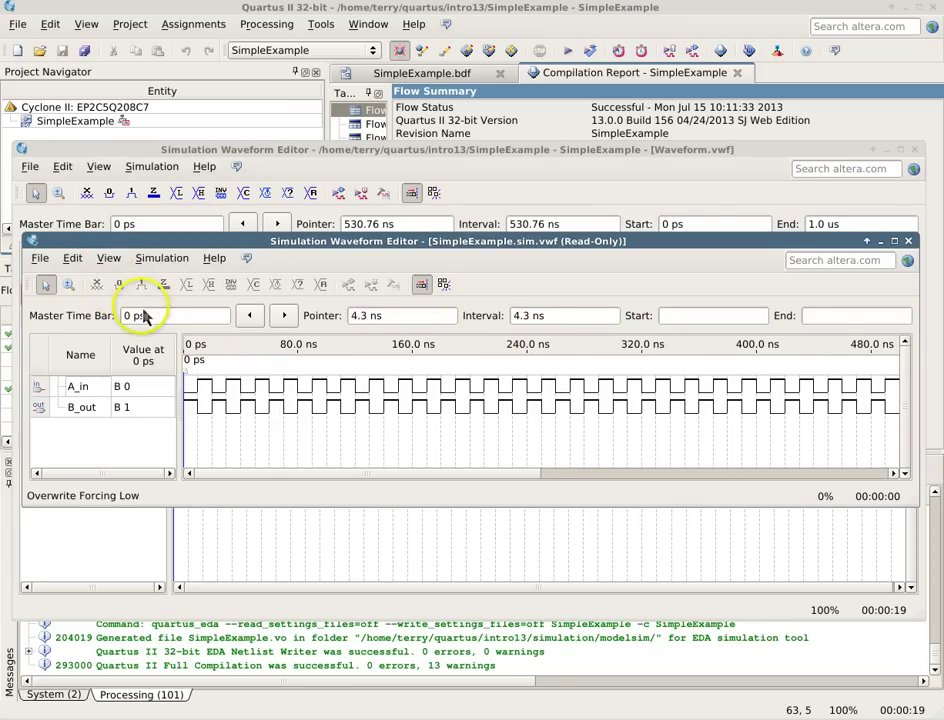
{"action": "left_click", "coordinate": [162, 258]}
{"action": "left_click", "coordinate": [158, 262]}
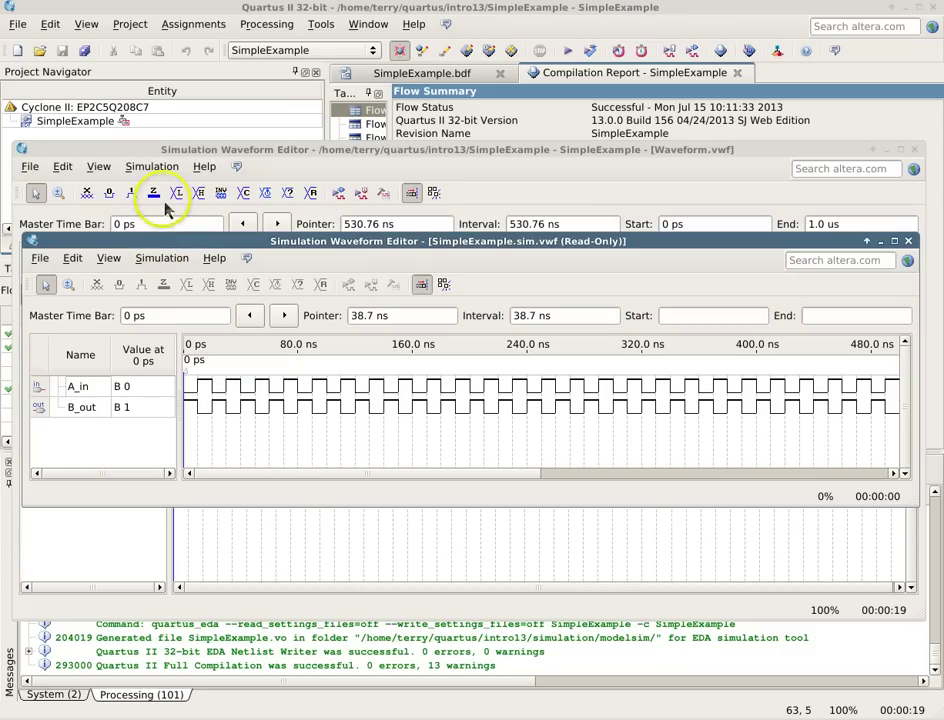
{"action": "left_click", "coordinate": [180, 150]}
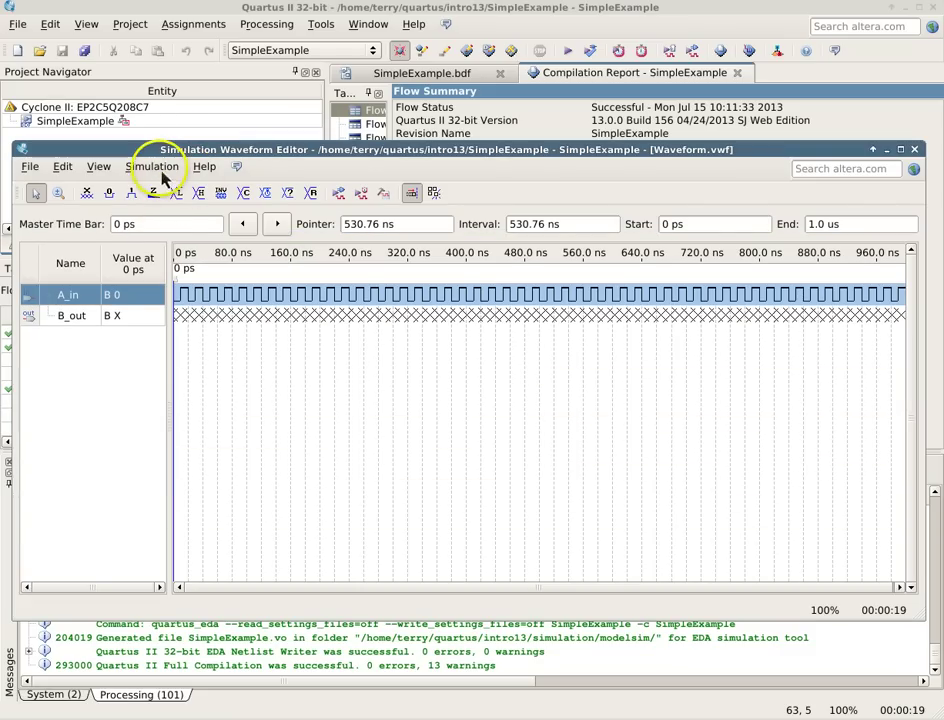
Run the timing simulation and move its results window over the editor.
{"action": "left_click", "coordinate": [151, 167]}
{"action": "left_click", "coordinate": [175, 230]}
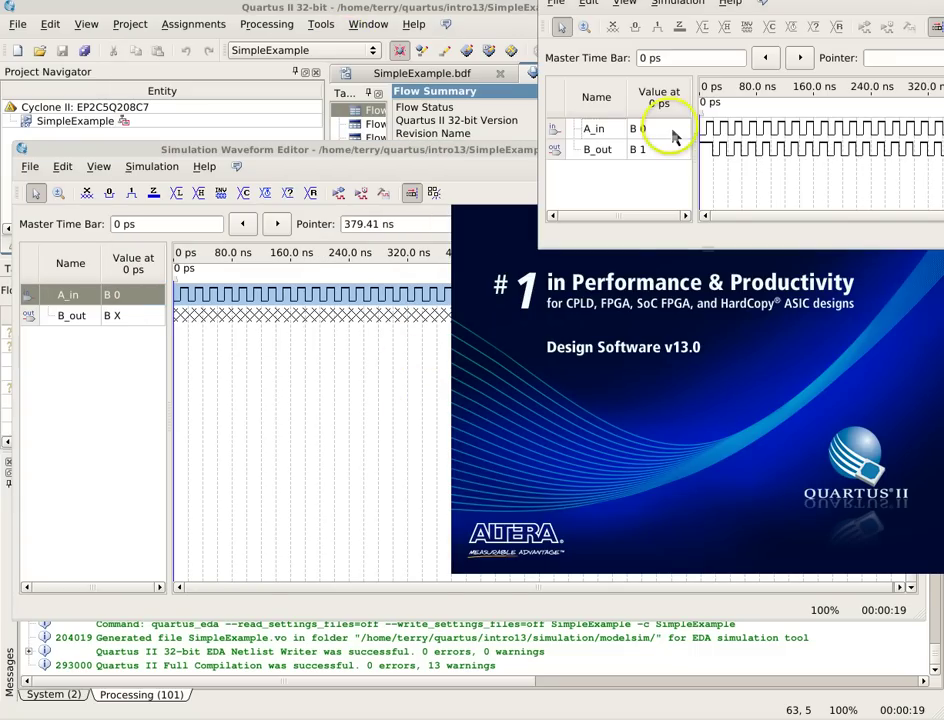
{"action": "left_click_drag", "start_coordinate": [680, 5], "coordinate": [175, 188]}
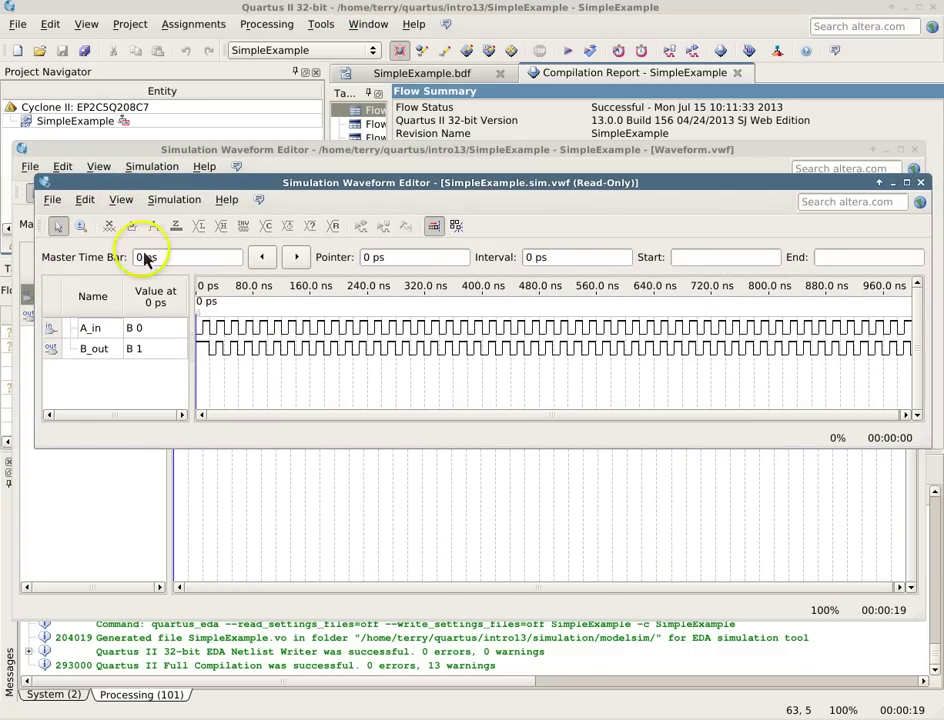
Zoom the timing waveform in to 0–240 ns to see B_out's delay.
{"action": "left_click", "coordinate": [120, 200]}
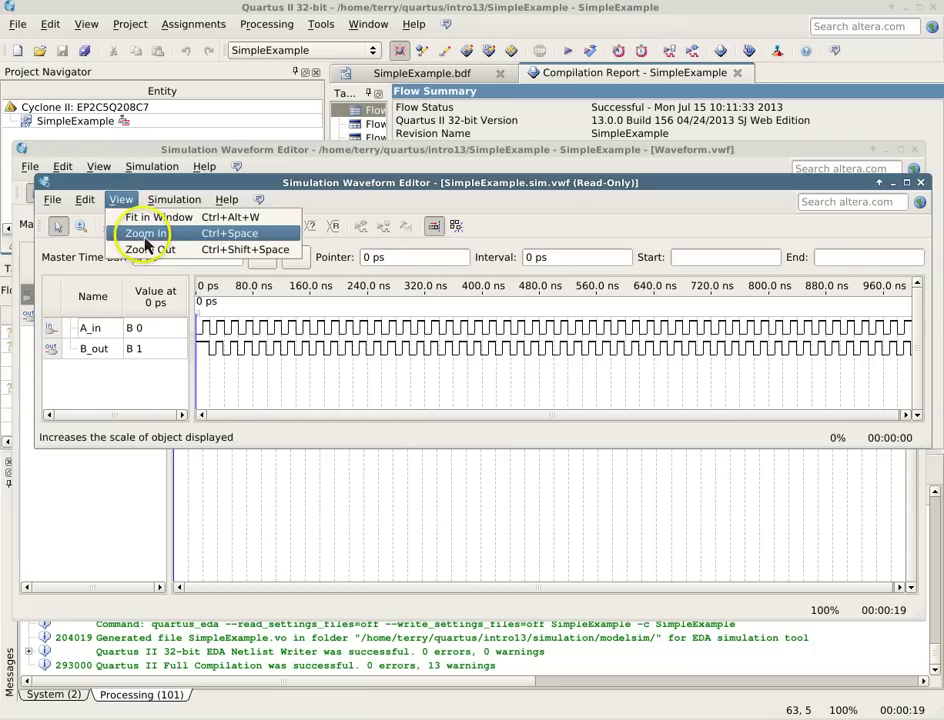
{"action": "left_click", "coordinate": [145, 233]}
{"action": "left_click", "coordinate": [121, 200]}
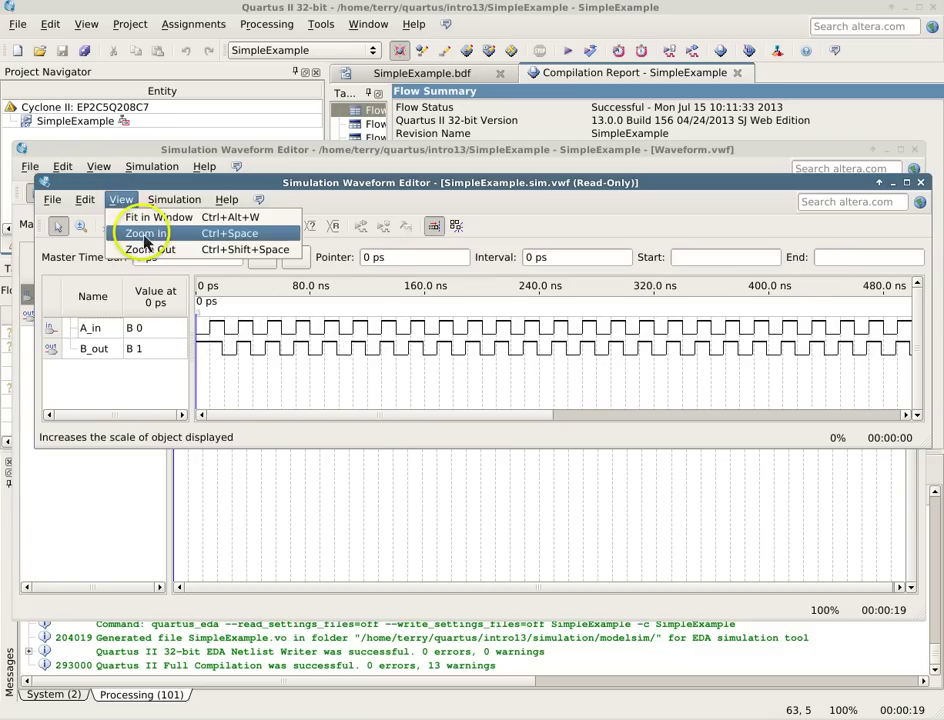
{"action": "left_click", "coordinate": [133, 233]}
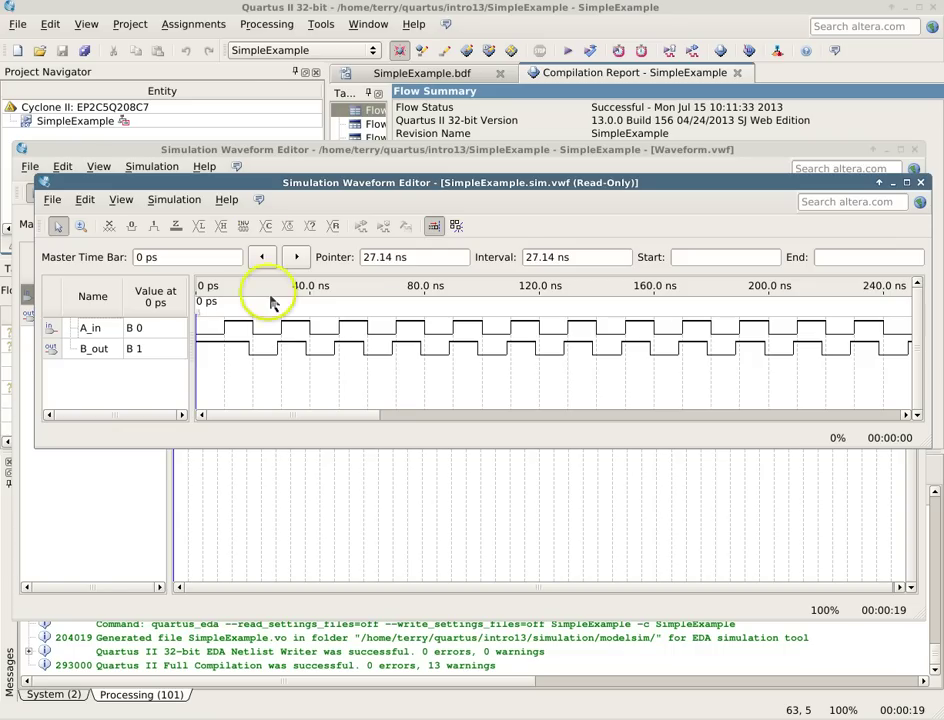
Change the device family to MAX7000S and select EPM7064SLC44-10.
{"action": "left_click", "coordinate": [215, 6]}
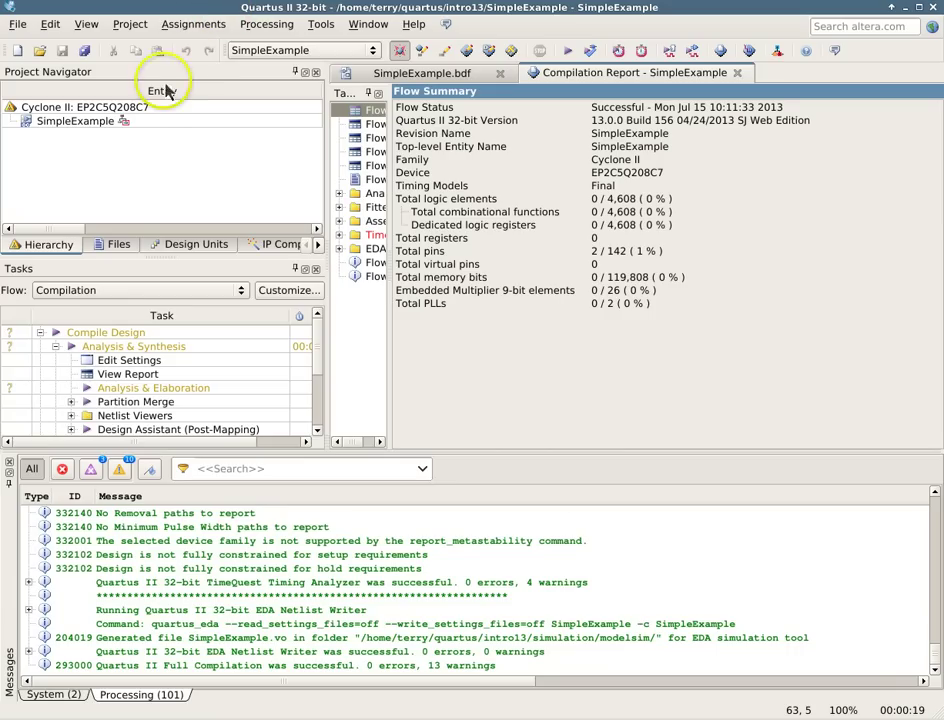
{"action": "left_click", "coordinate": [148, 112]}
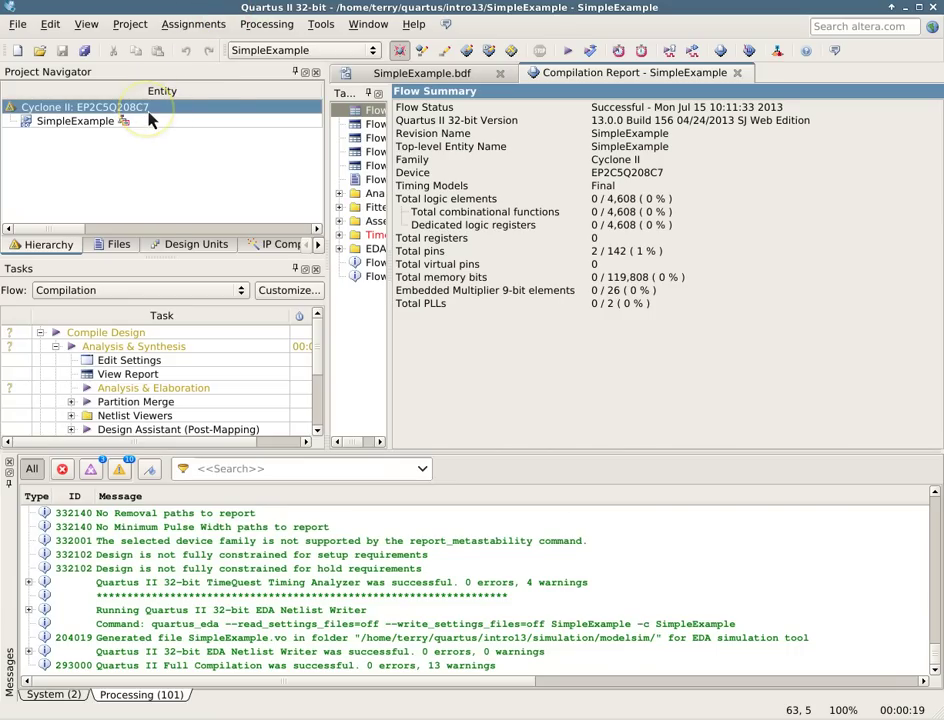
{"action": "left_click", "coordinate": [193, 24]}
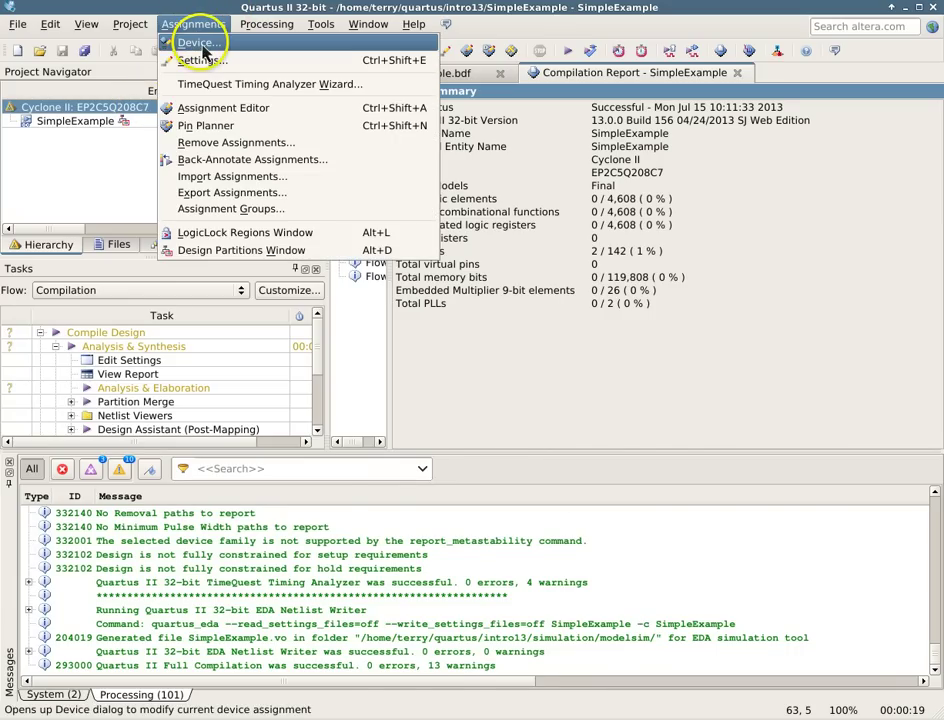
{"action": "left_click", "coordinate": [200, 44]}
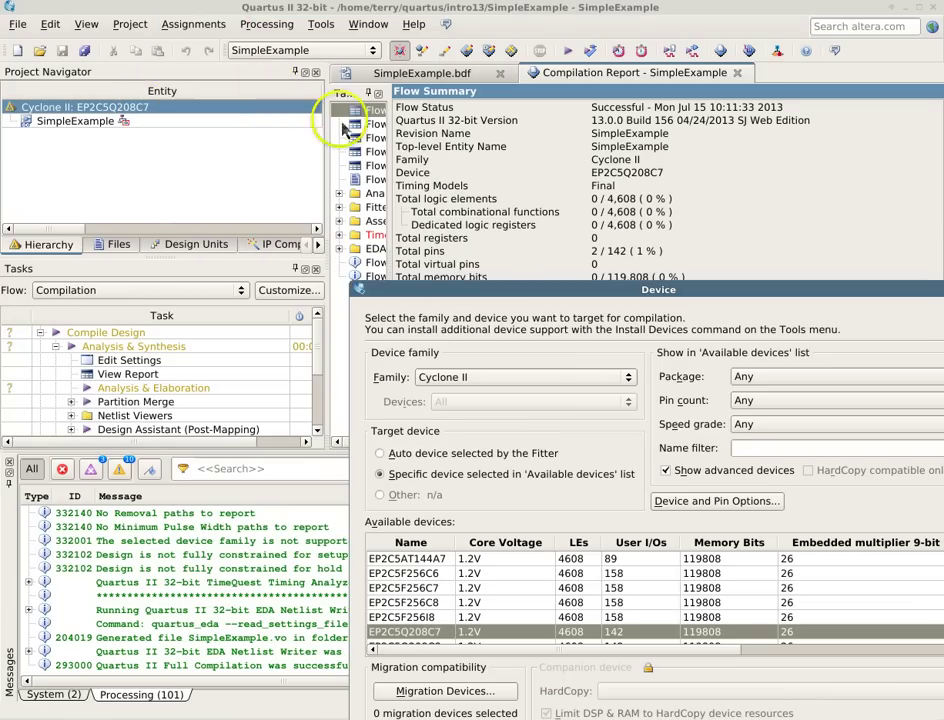
{"action": "left_click_drag", "start_coordinate": [505, 296], "coordinate": [386, 203]}
{"action": "left_click", "coordinate": [508, 285]}
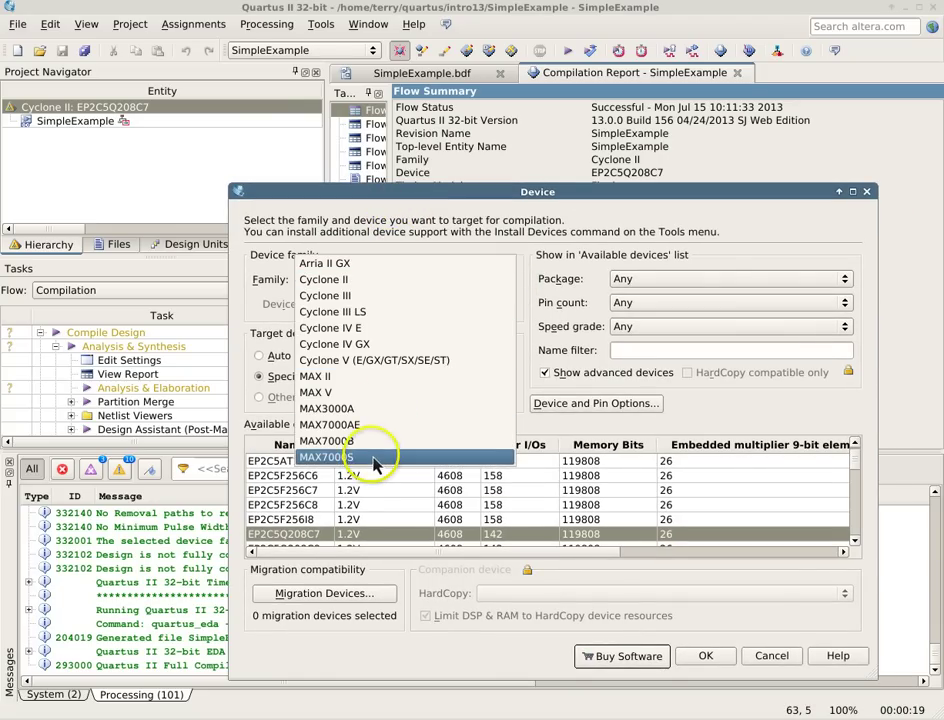
{"action": "left_click", "coordinate": [374, 512]}
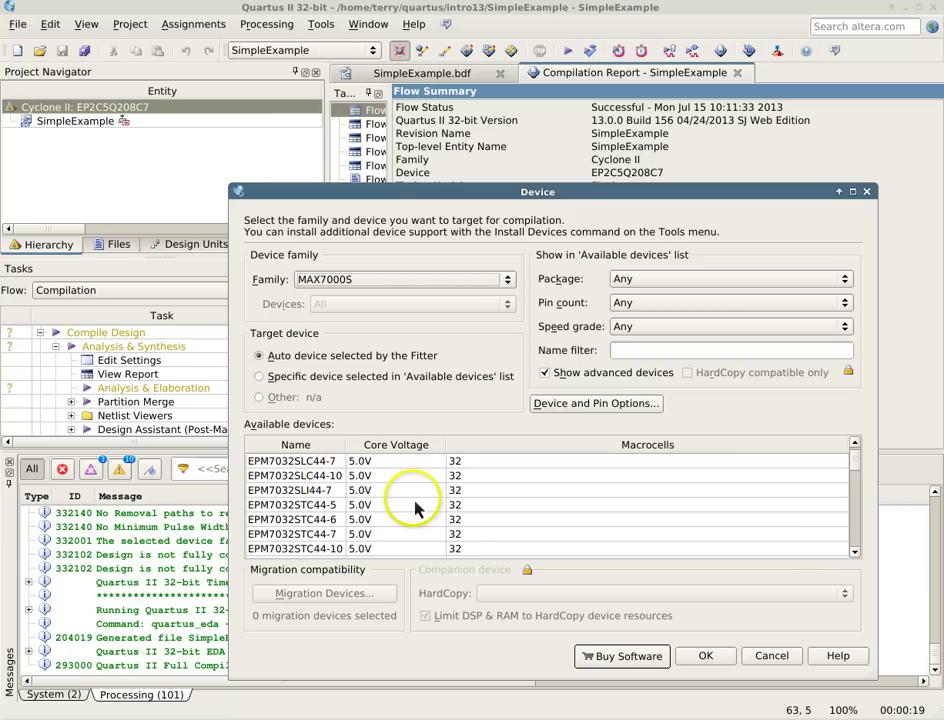
{"action": "scroll", "coordinate": [415, 506], "scroll_direction": "down", "scroll_amount": 2}
{"action": "scroll", "coordinate": [415, 506], "scroll_direction": "down", "scroll_amount": 1}
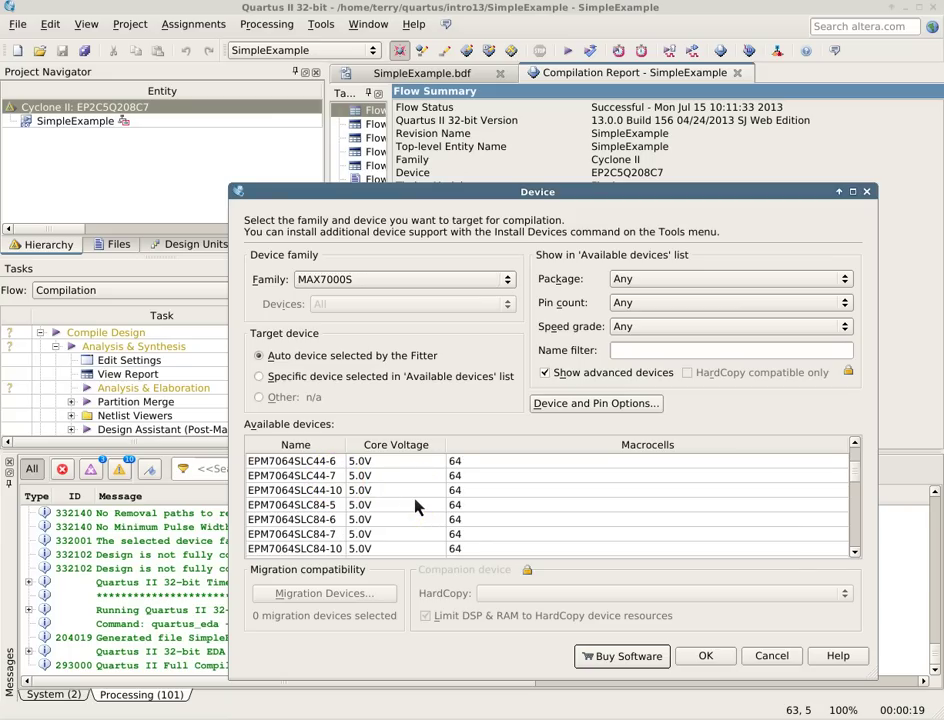
{"action": "left_click", "coordinate": [321, 491]}
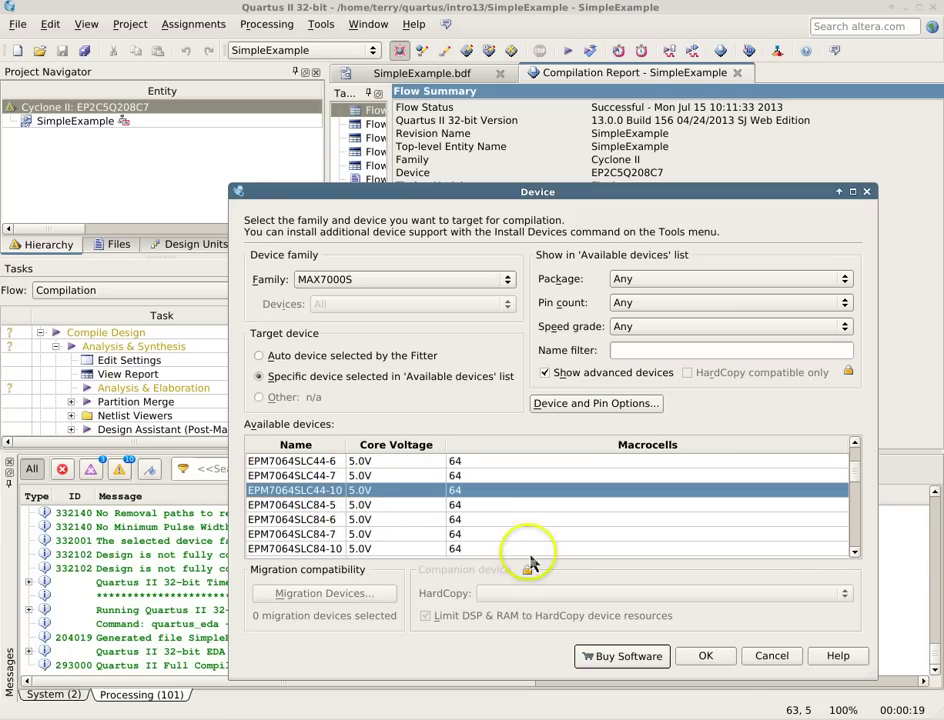
{"action": "left_click", "coordinate": [705, 657]}
Recompile for EPM7064SLC44-10 and acknowledge the 6-warning success message.
{"action": "left_click", "coordinate": [265, 28]}
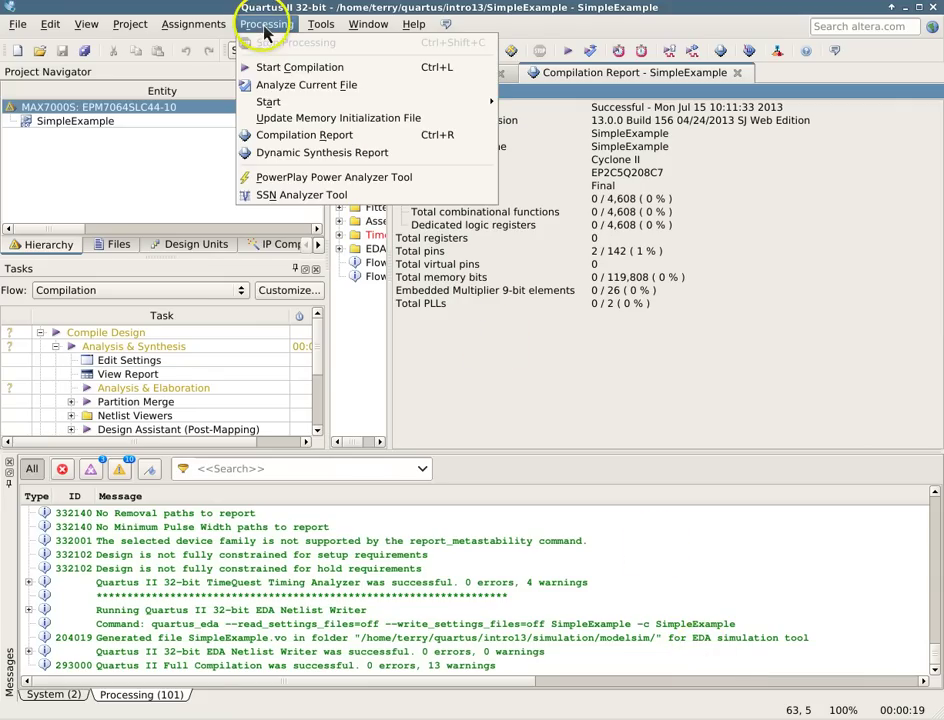
{"action": "left_click", "coordinate": [276, 67]}
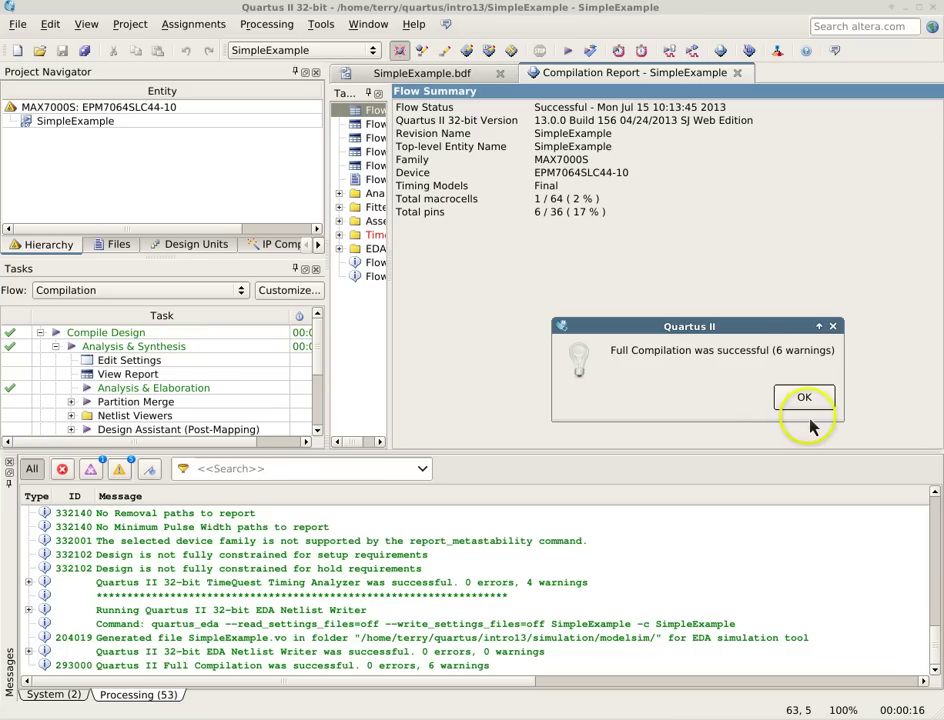
{"action": "left_click", "coordinate": [804, 398]}
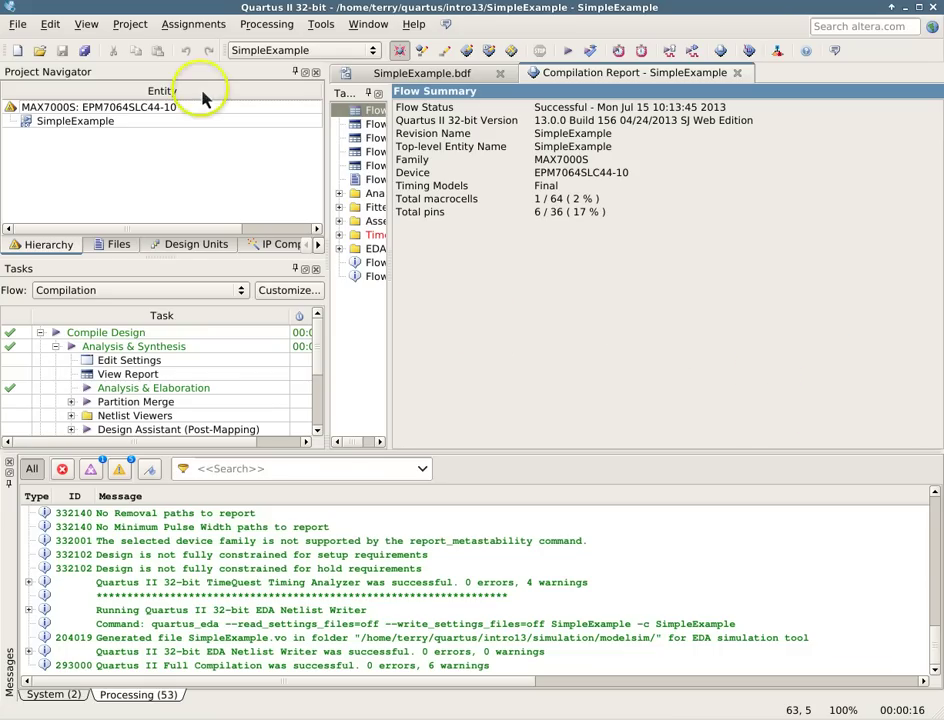
Reopen the Device settings and confirm the family is MAX7000S with EPM7064SLC44-10 selected.
{"action": "left_click", "coordinate": [195, 28]}
{"action": "left_click", "coordinate": [199, 45]}
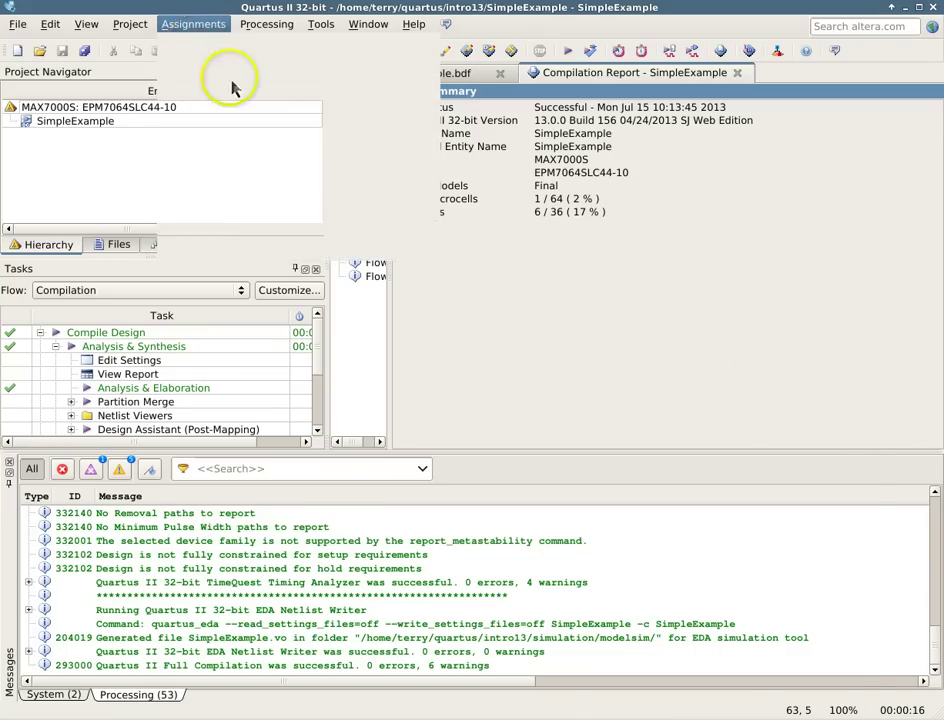
{"action": "left_click", "coordinate": [509, 299]}
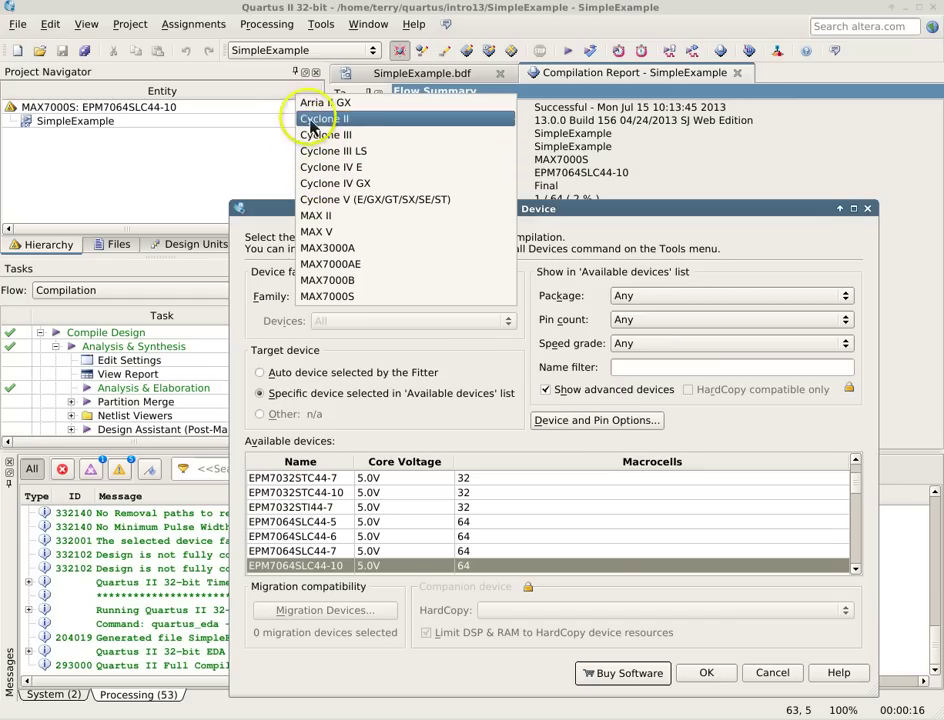
{"action": "left_click", "coordinate": [468, 10]}
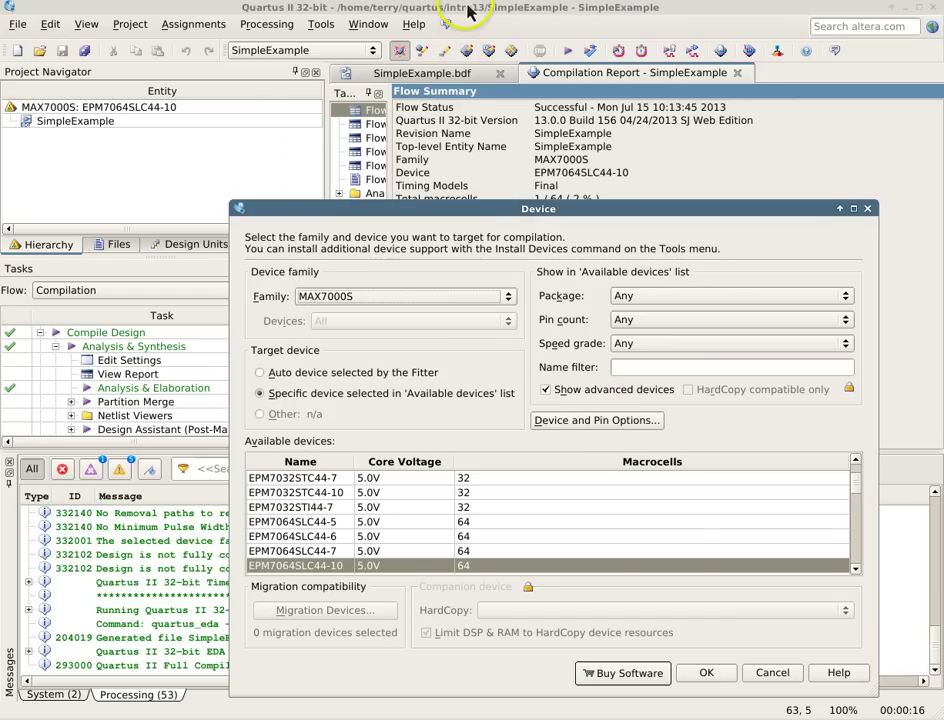